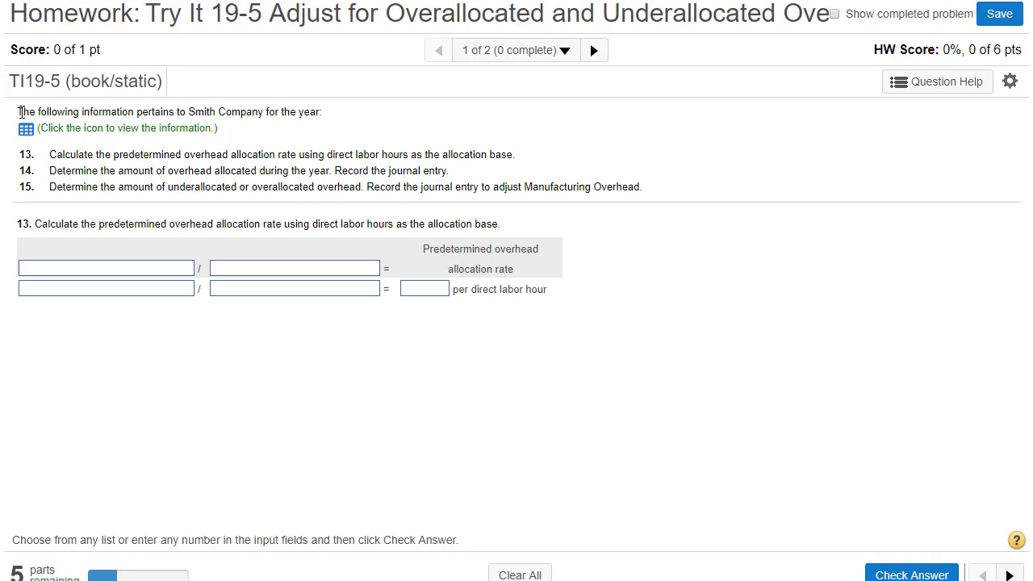
Open the Smith Company data table, review its estimated and actual overhead and labor hours, and move it clear of the answer fields
{"action": "left_click", "coordinate": [26, 130]}
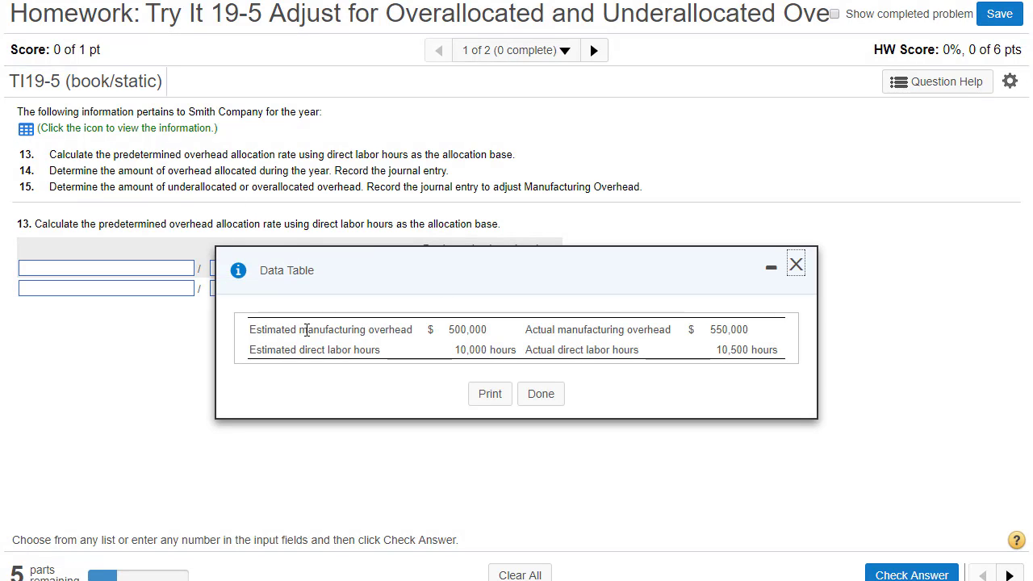
{"action": "left_click_drag", "start_coordinate": [306, 330], "coordinate": [428, 347]}
{"action": "triple_click", "coordinate": [384, 330]}
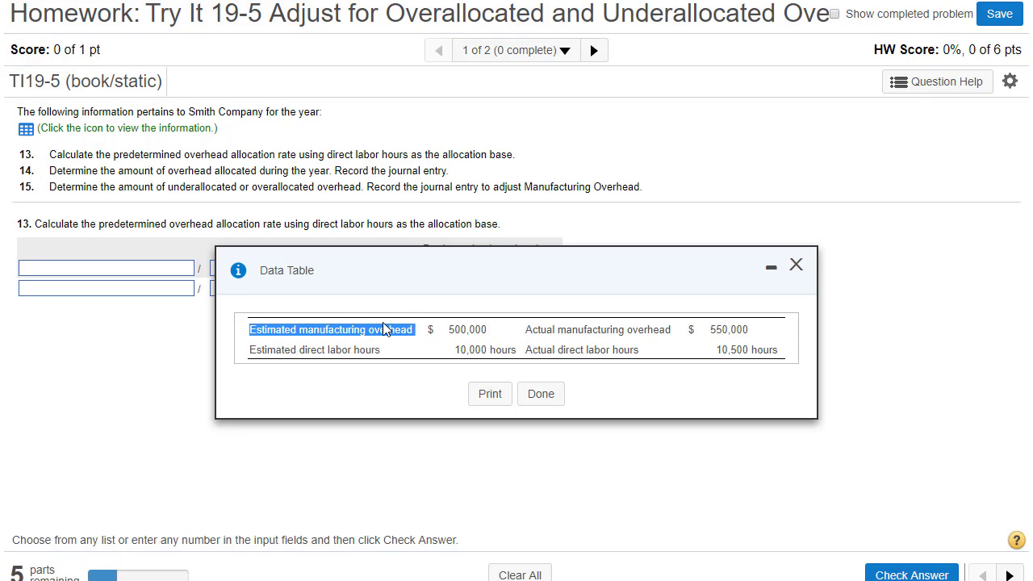
{"action": "double_click", "coordinate": [346, 353]}
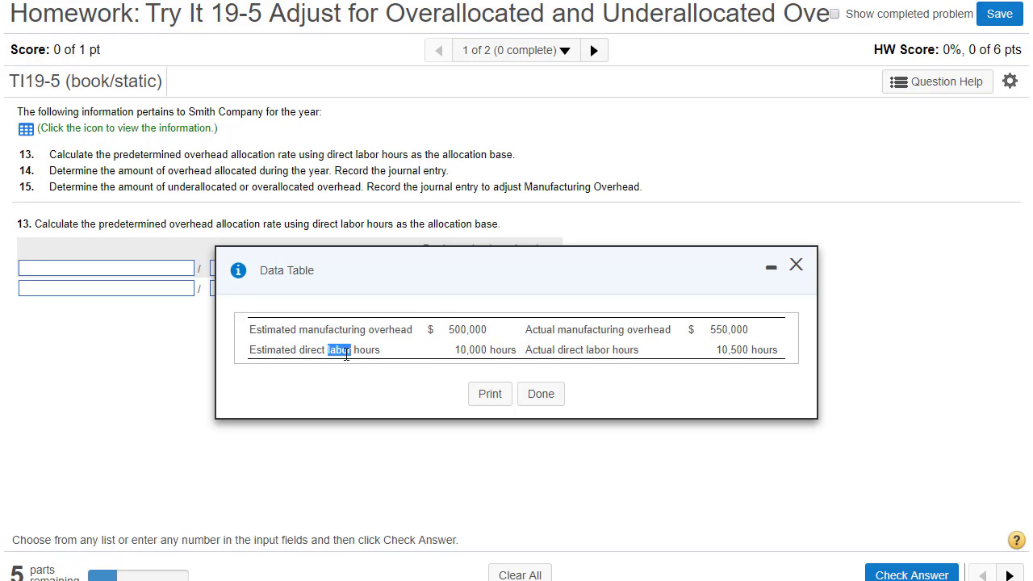
{"action": "double_click", "coordinate": [477, 352]}
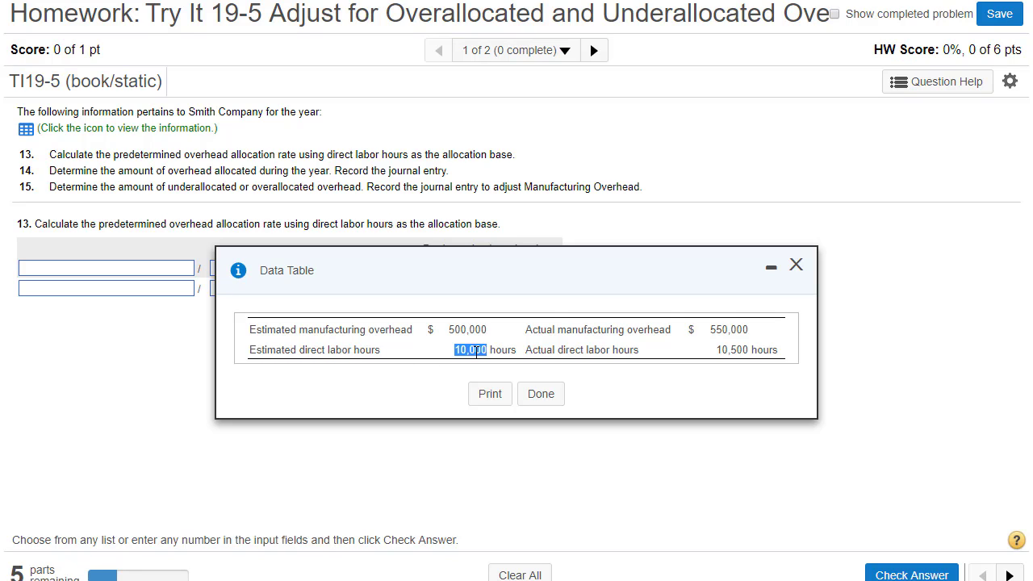
{"action": "double_click", "coordinate": [609, 330]}
{"action": "left_click_drag", "start_coordinate": [711, 329], "coordinate": [745, 329]}
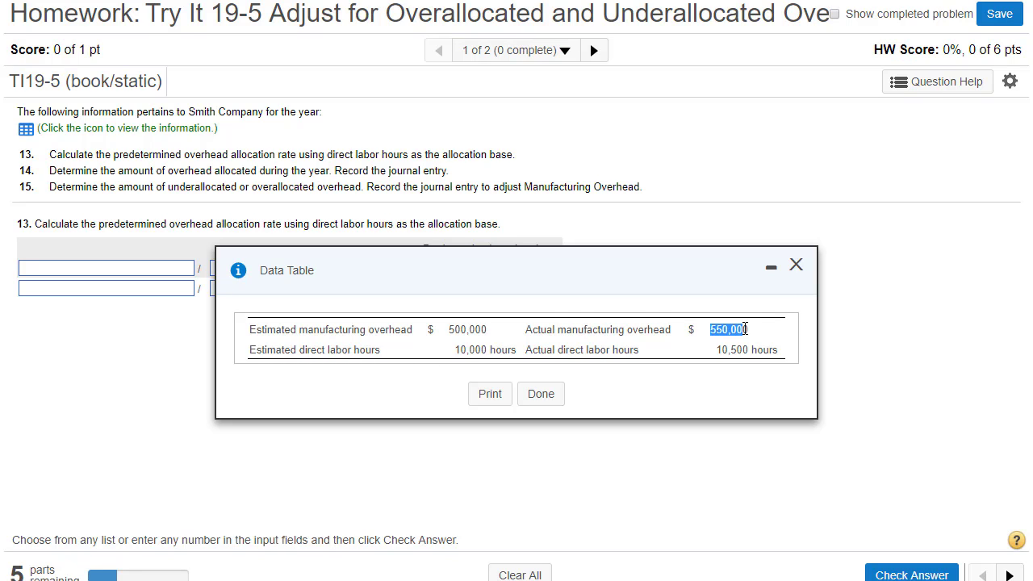
{"action": "left_click_drag", "start_coordinate": [581, 351], "coordinate": [626, 351]}
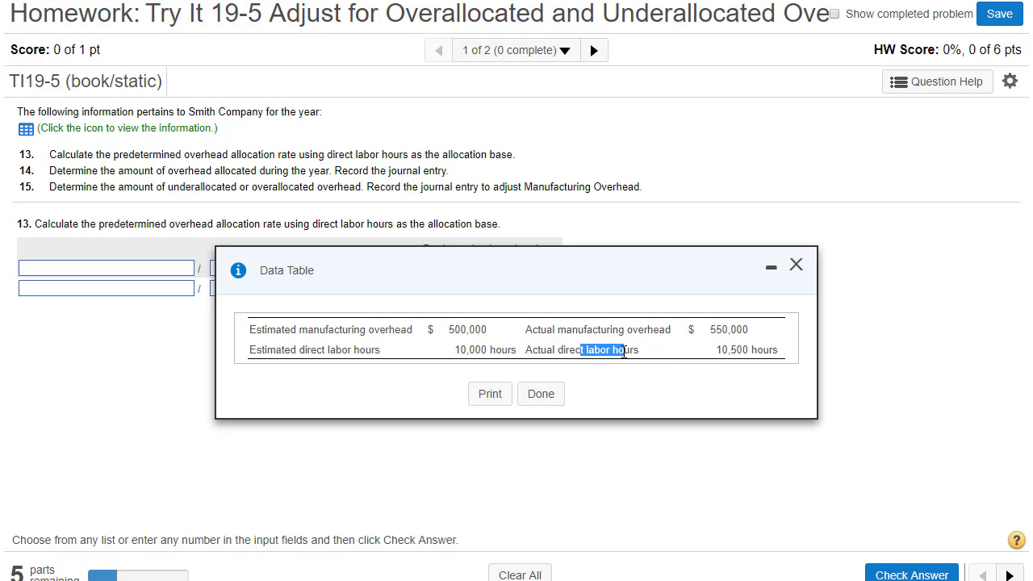
{"action": "left_click_drag", "start_coordinate": [714, 350], "coordinate": [753, 351]}
{"action": "left_click_drag", "start_coordinate": [710, 281], "coordinate": [885, 396]}
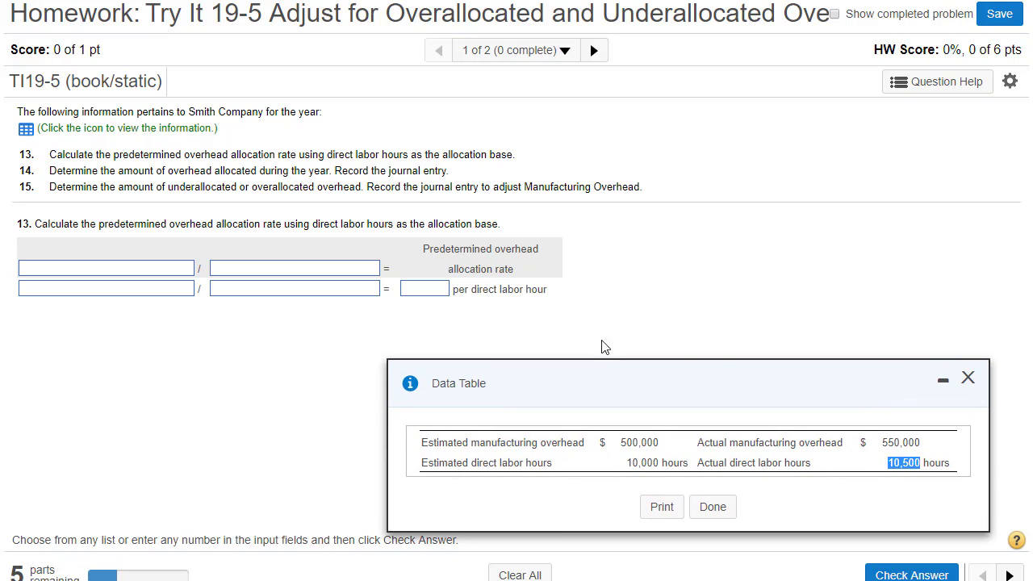
Set up the requirement 13 rate formula as Estimated overhead cost divided by Estimated direct labor hours
{"action": "left_click_drag", "start_coordinate": [52, 152], "coordinate": [514, 154]}
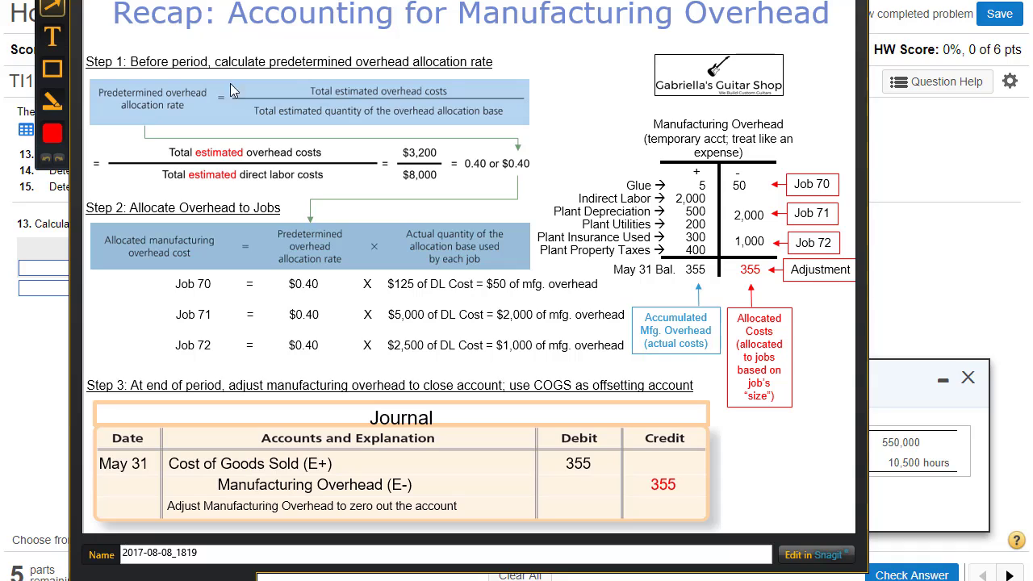
{"action": "left_click_drag", "start_coordinate": [79, 55], "coordinate": [318, 126]}
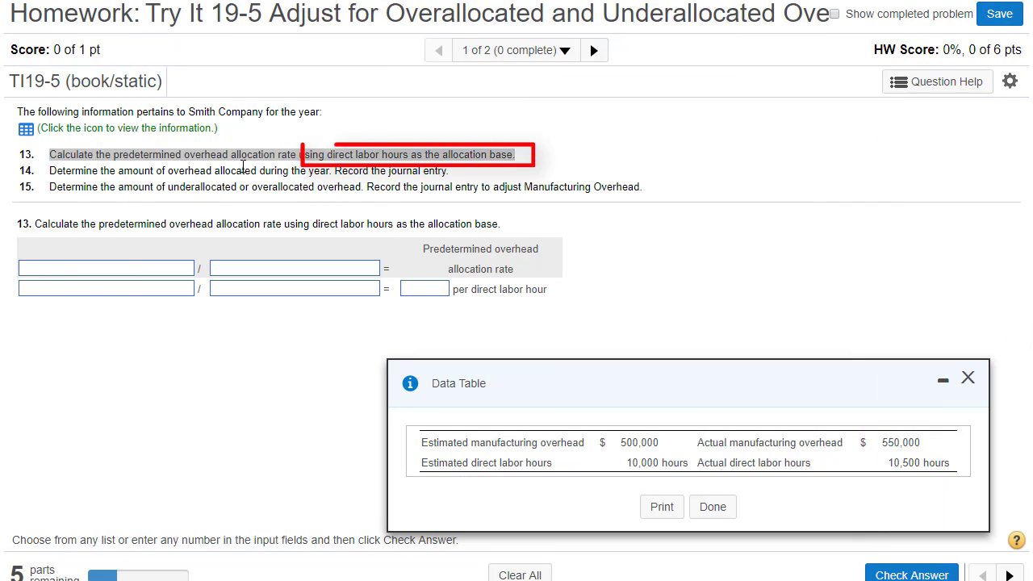
{"action": "left_click_drag", "start_coordinate": [306, 154], "coordinate": [429, 153]}
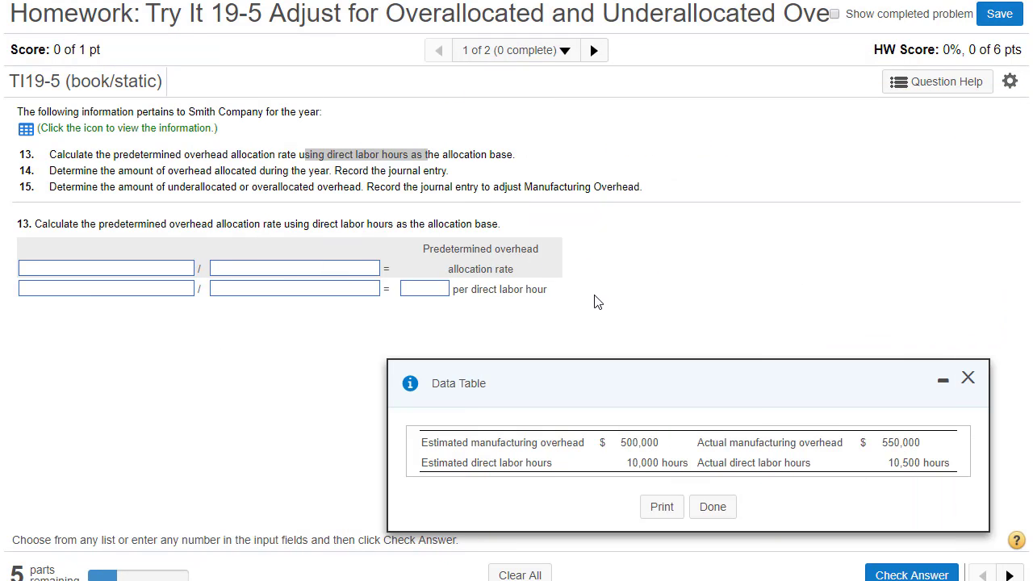
{"action": "left_click", "coordinate": [322, 268]}
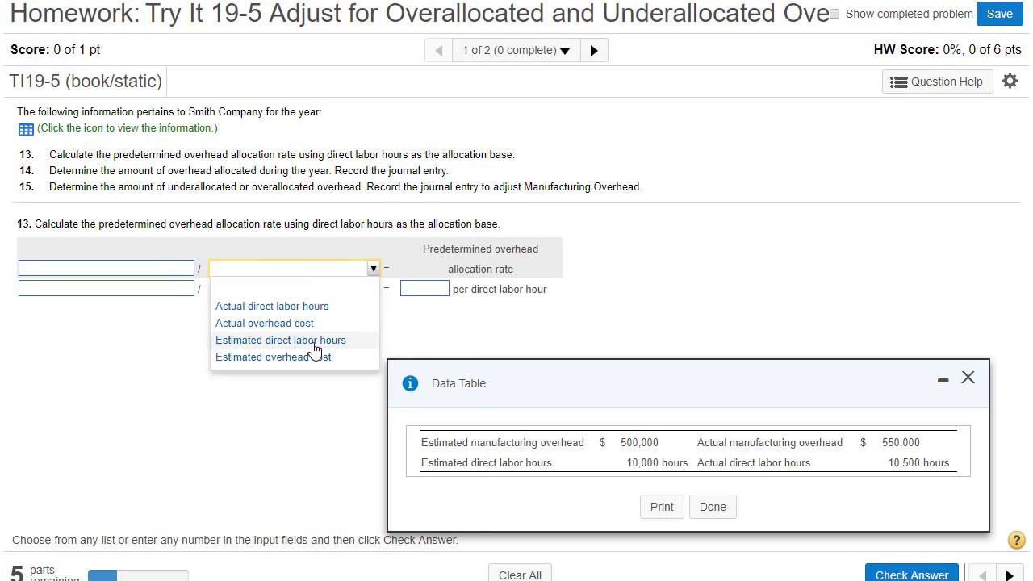
{"action": "left_click", "coordinate": [315, 339]}
{"action": "left_click", "coordinate": [164, 270]}
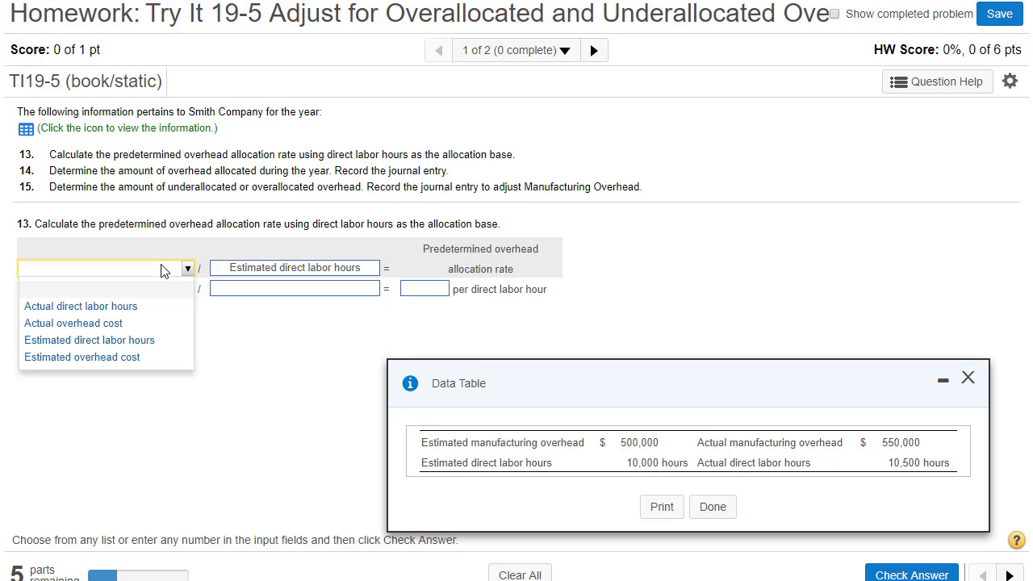
{"action": "left_click", "coordinate": [118, 358]}
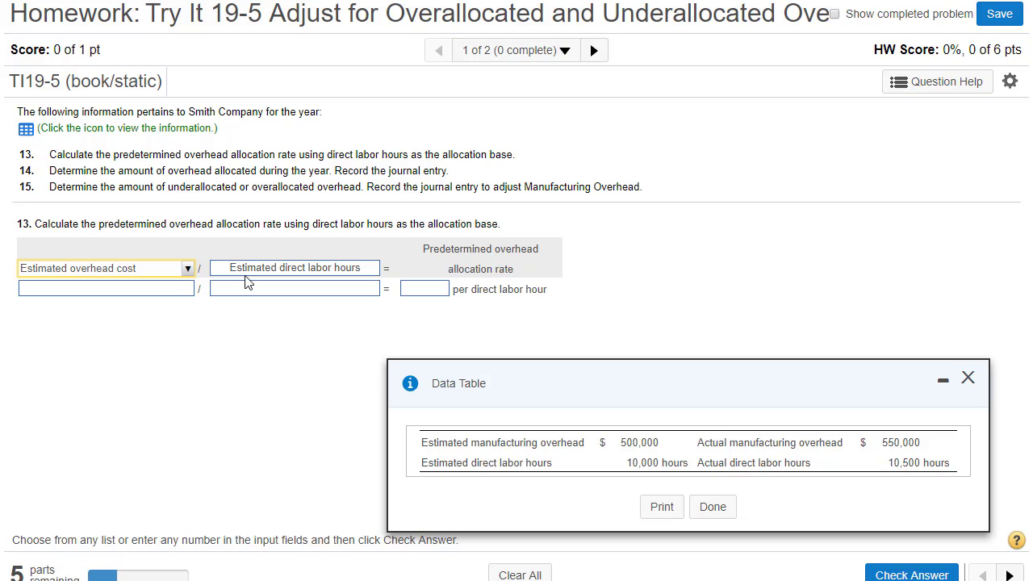
Fill the requirement 13 formula with 500,000 for estimated overhead cost and 10,000 for estimated direct labor hours from the data table
{"action": "left_click_drag", "start_coordinate": [576, 387], "coordinate": [282, 347]}
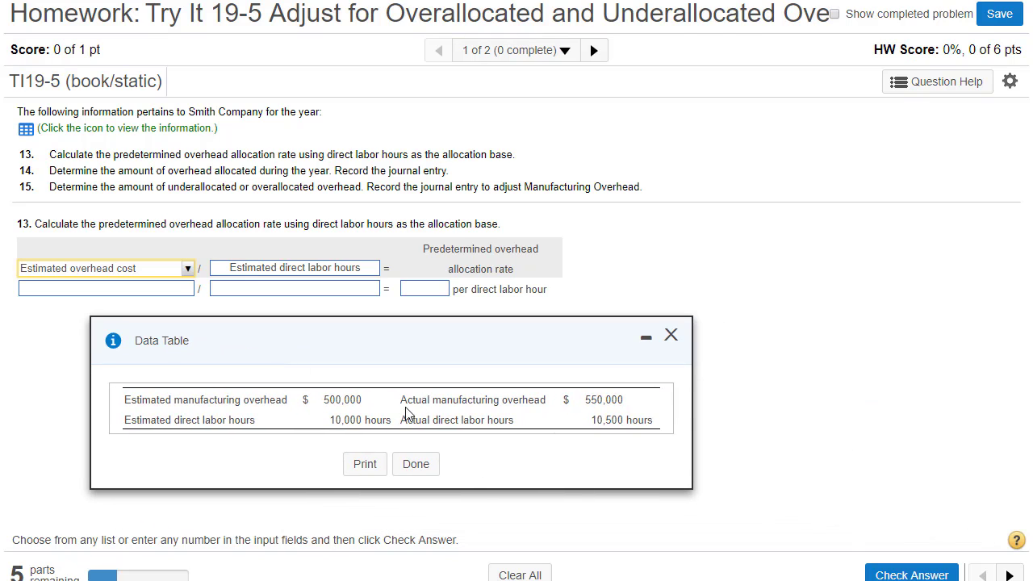
{"action": "left_click_drag", "start_coordinate": [402, 397], "coordinate": [453, 399]}
{"action": "left_click_drag", "start_coordinate": [123, 399], "coordinate": [305, 399]}
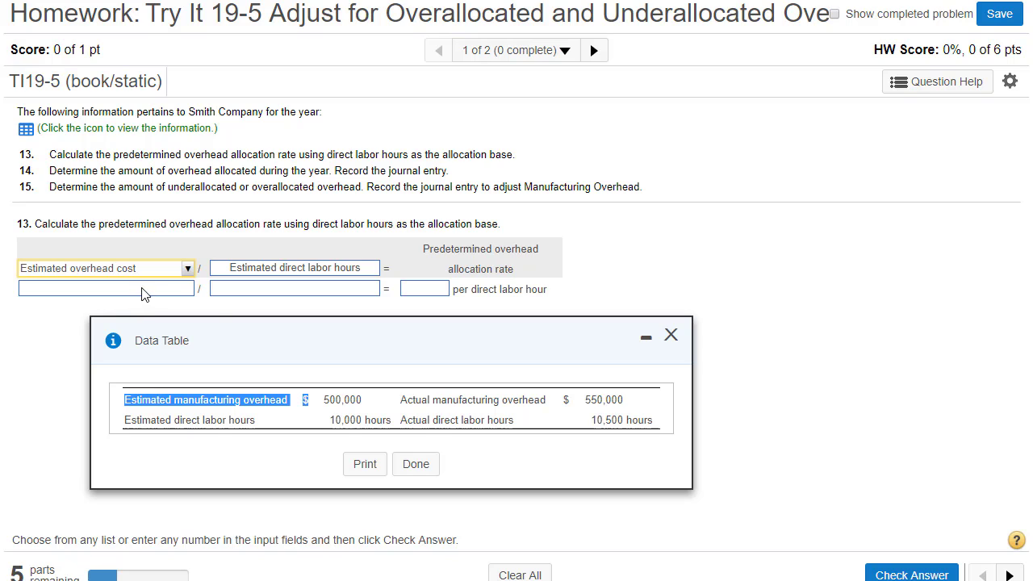
{"action": "double_click", "coordinate": [330, 395]}
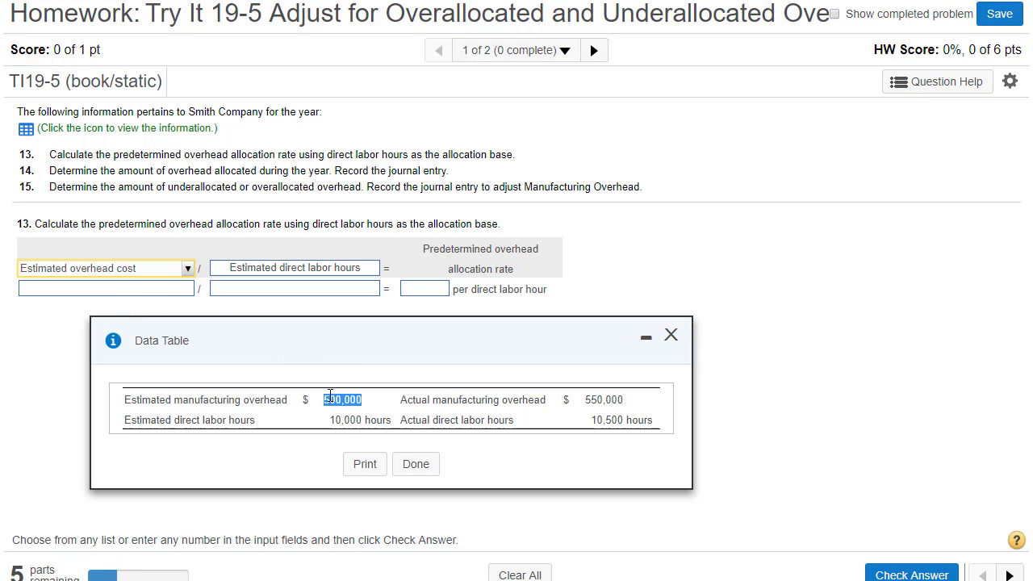
{"action": "left_click_drag", "start_coordinate": [330, 394], "coordinate": [171, 290]}
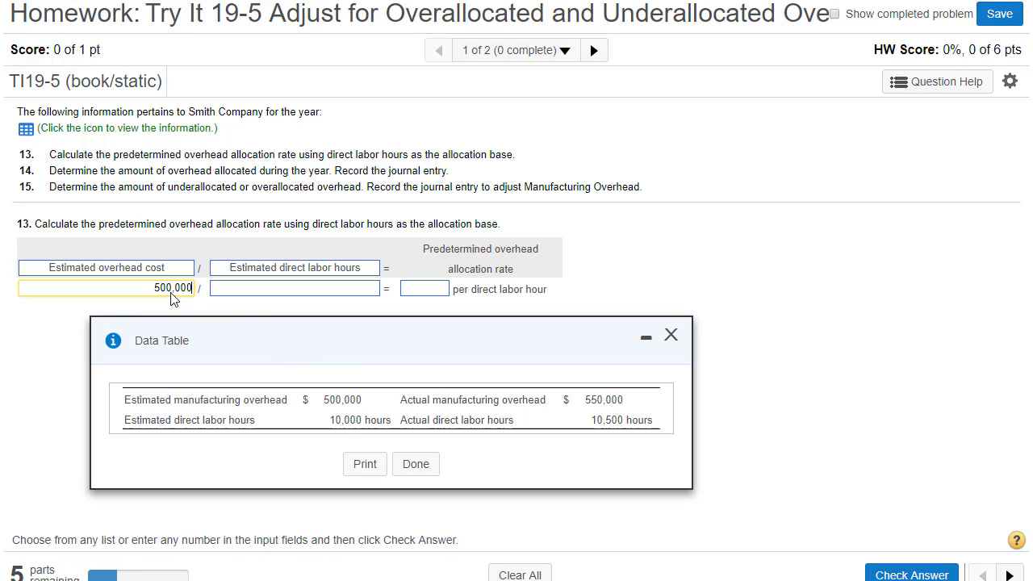
{"action": "double_click", "coordinate": [350, 415]}
{"action": "key", "text": "ctrl+c"}
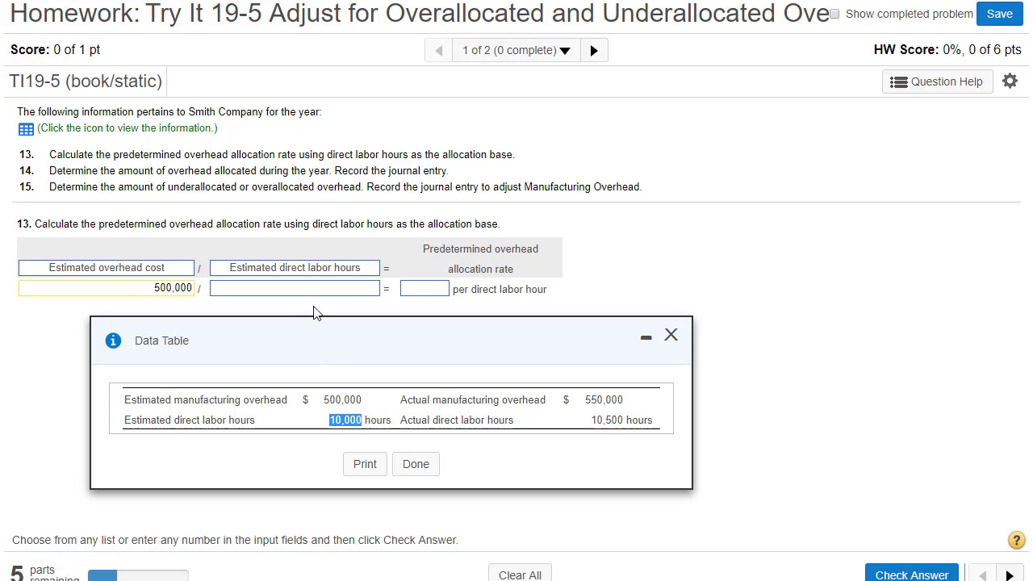
{"action": "left_click", "coordinate": [308, 294]}
{"action": "key", "text": "ctrl+v"}
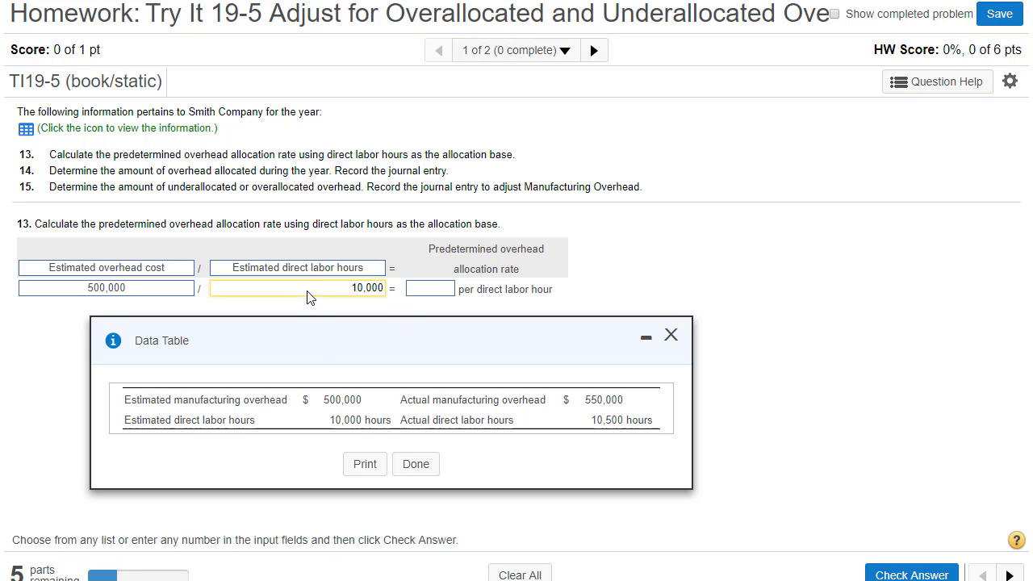
Enter 50 as the predetermined overhead allocation rate per direct labor hour and submit requirement 13 for checking
{"action": "left_click", "coordinate": [420, 292]}
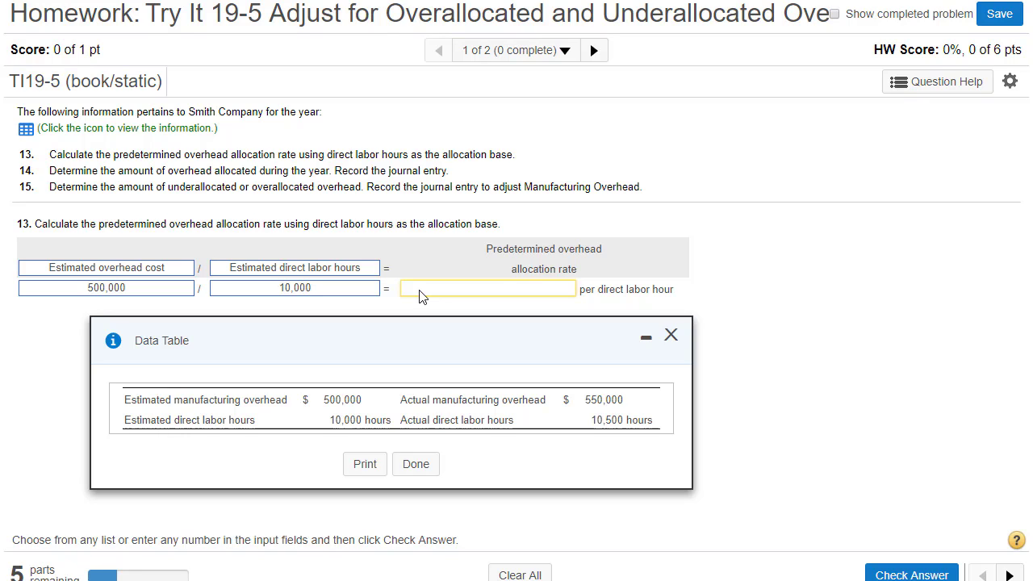
{"action": "type", "text": "50"}
{"action": "left_click", "coordinate": [914, 574]}
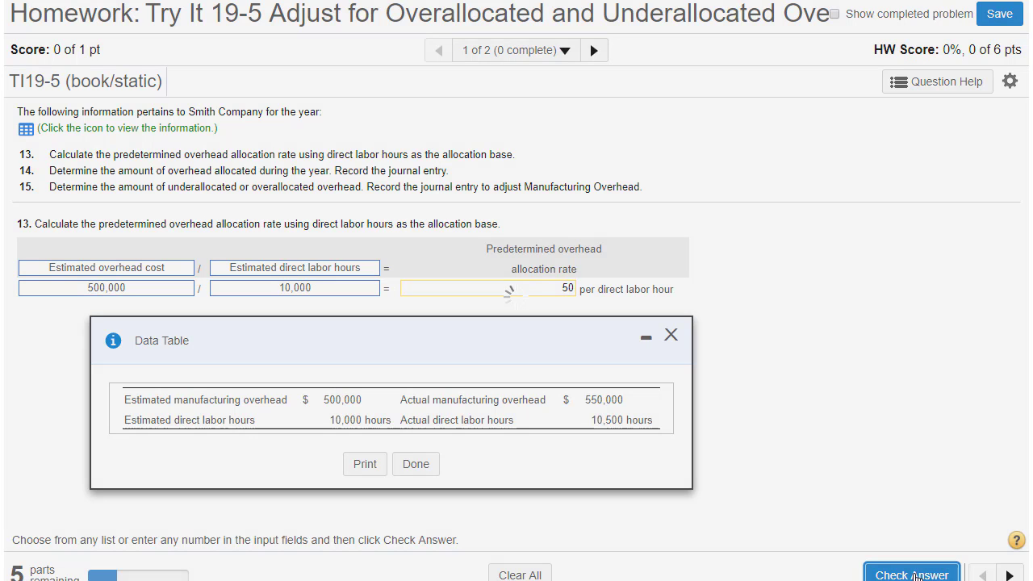
{"action": "left_click", "coordinate": [523, 363]}
Move the data table below the requirement 14 fields and review the actual direct labor hours against the allocation base
{"action": "left_click_drag", "start_coordinate": [563, 345], "coordinate": [460, 300]}
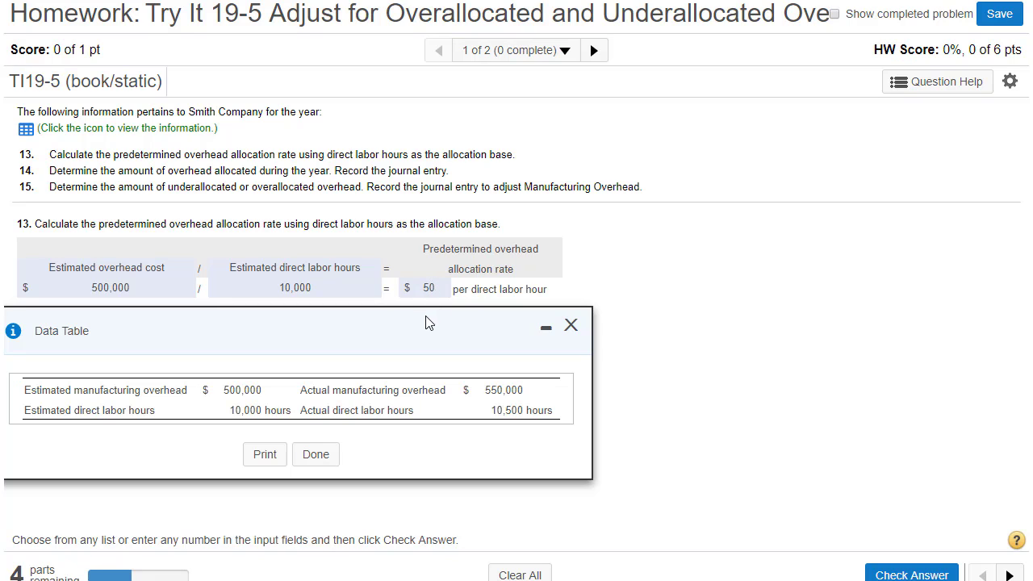
{"action": "left_click_drag", "start_coordinate": [428, 323], "coordinate": [466, 417]}
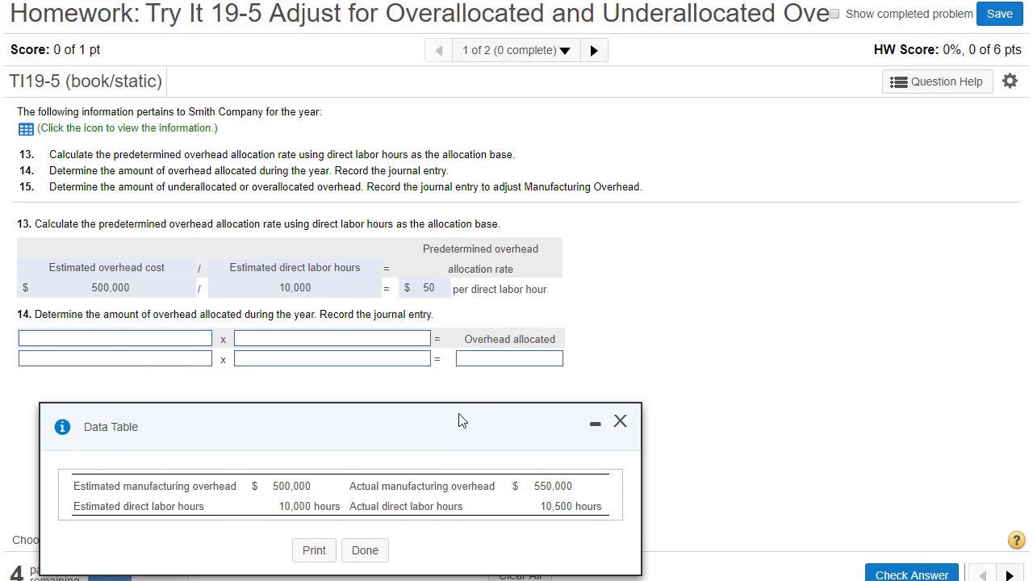
{"action": "left_click_drag", "start_coordinate": [34, 314], "coordinate": [423, 355]}
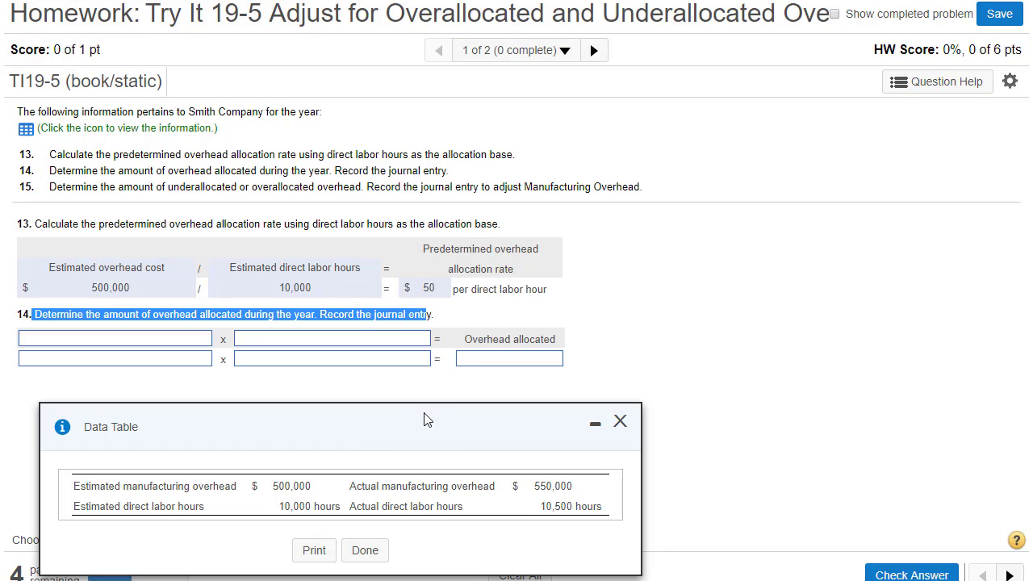
{"action": "left_click_drag", "start_coordinate": [426, 436], "coordinate": [432, 416]}
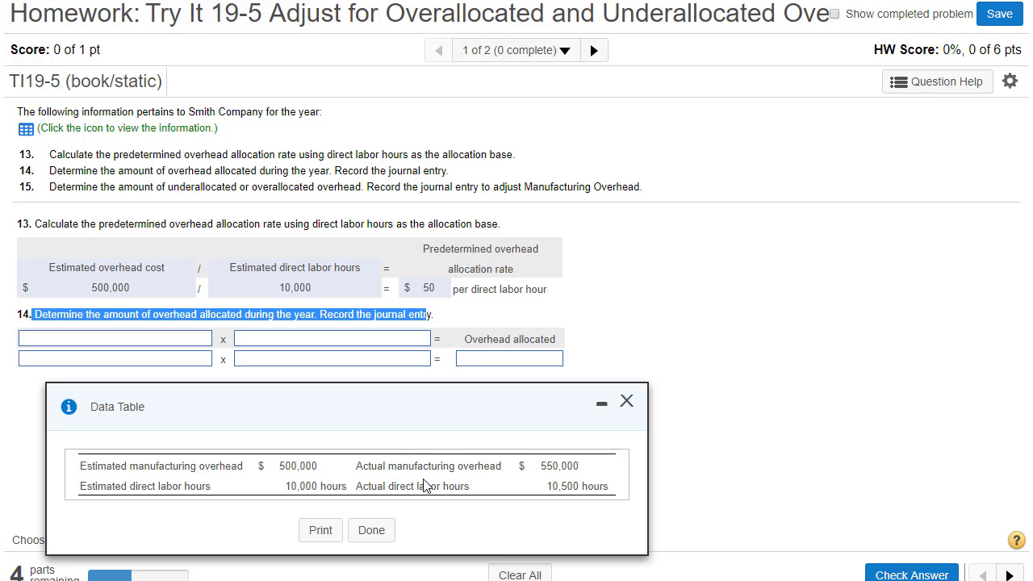
{"action": "left_click_drag", "start_coordinate": [546, 489], "coordinate": [608, 487]}
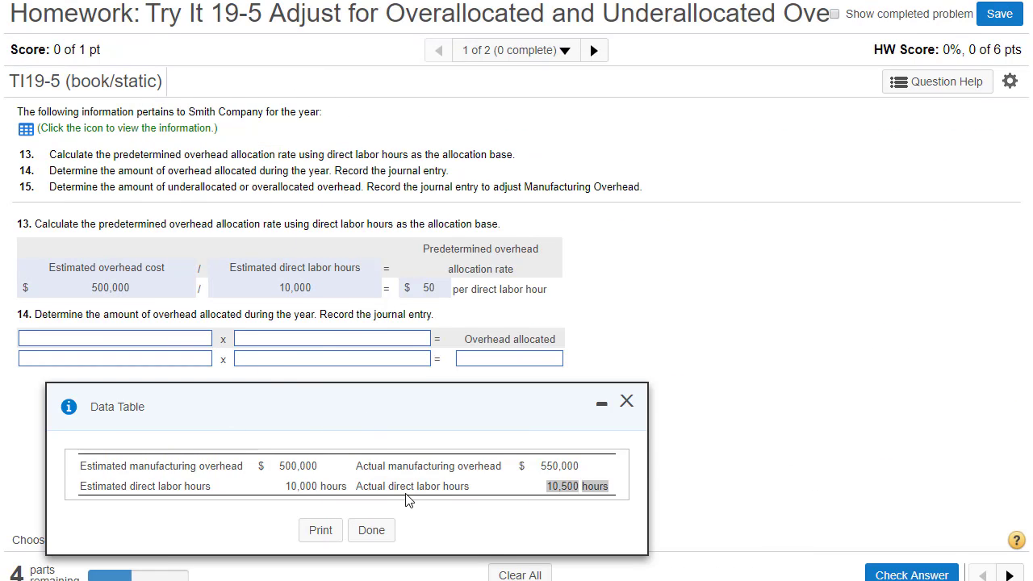
{"action": "left_click_drag", "start_coordinate": [362, 486], "coordinate": [587, 492]}
{"action": "left_click_drag", "start_coordinate": [309, 156], "coordinate": [387, 158]}
Choose Actual direct labor hours as the first factor of the requirement 14 formula and enter 10,500 beneath it
{"action": "left_click", "coordinate": [146, 339]}
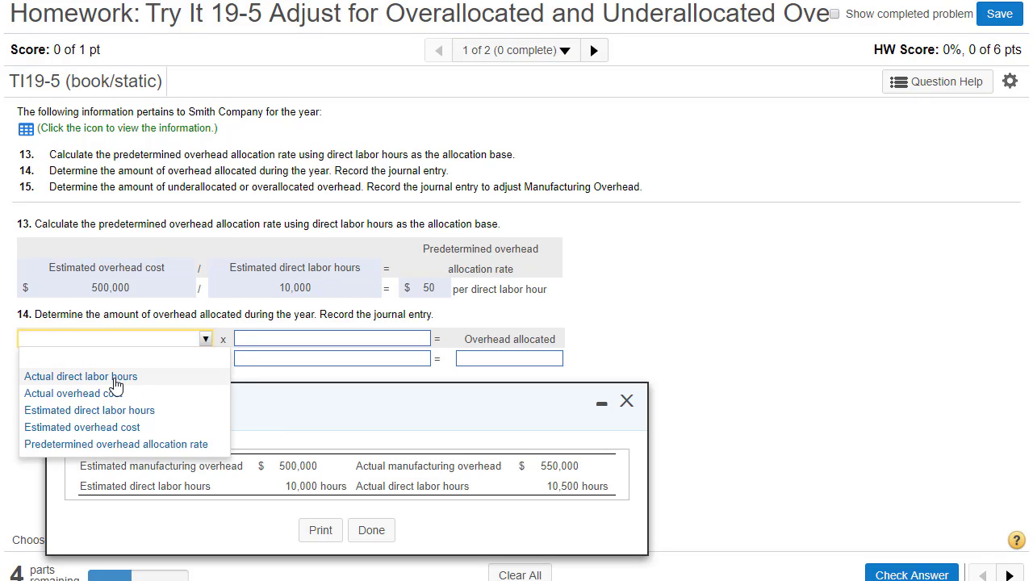
{"action": "left_click", "coordinate": [115, 379]}
{"action": "left_click", "coordinate": [130, 366]}
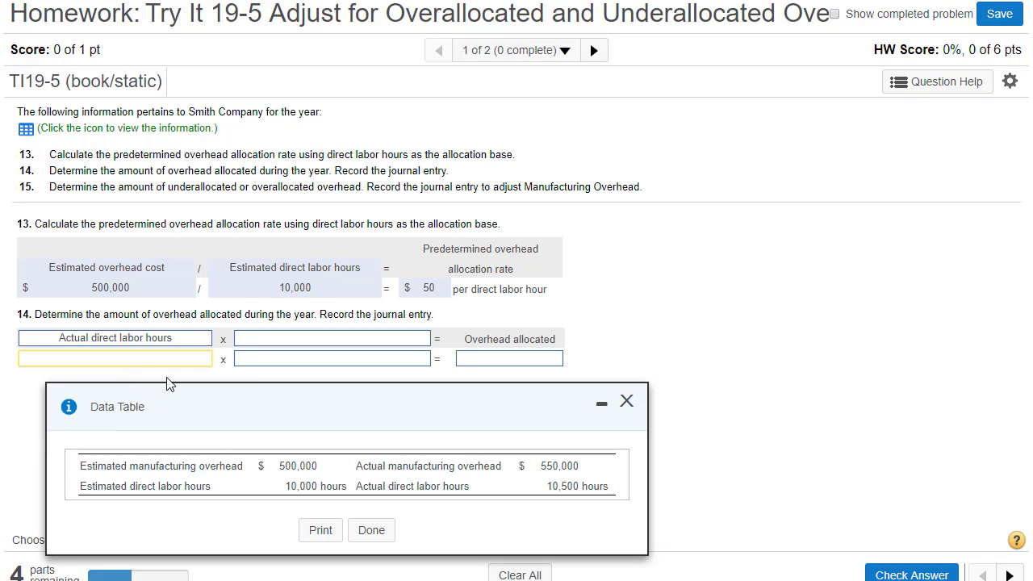
{"action": "left_click_drag", "start_coordinate": [546, 485], "coordinate": [581, 486]}
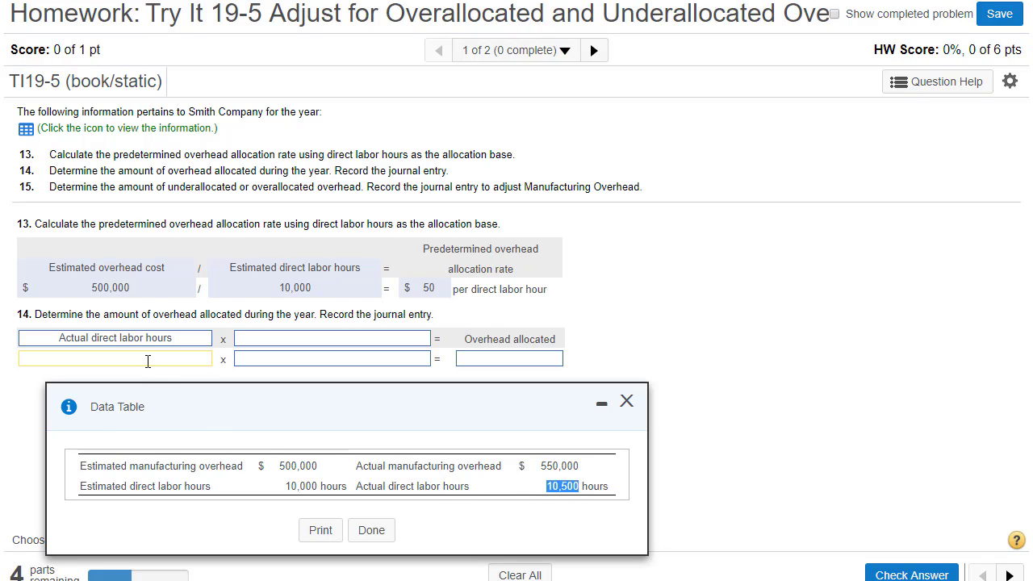
{"action": "type", "text": "10,500"}
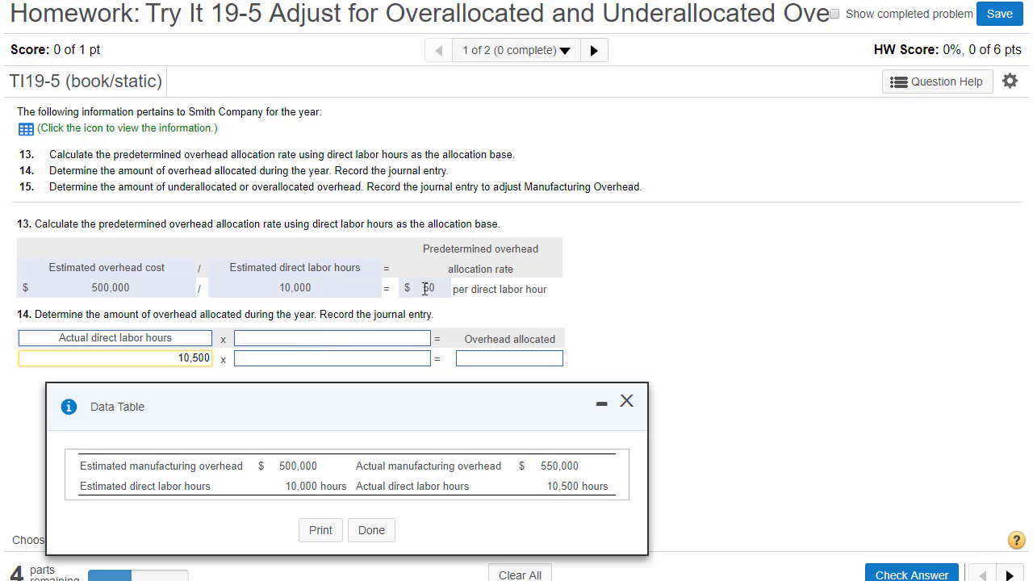
Choose Predetermined overhead allocation rate as the second factor of the requirement 14 formula and enter 50 beneath it
{"action": "left_click_drag", "start_coordinate": [416, 291], "coordinate": [442, 293]}
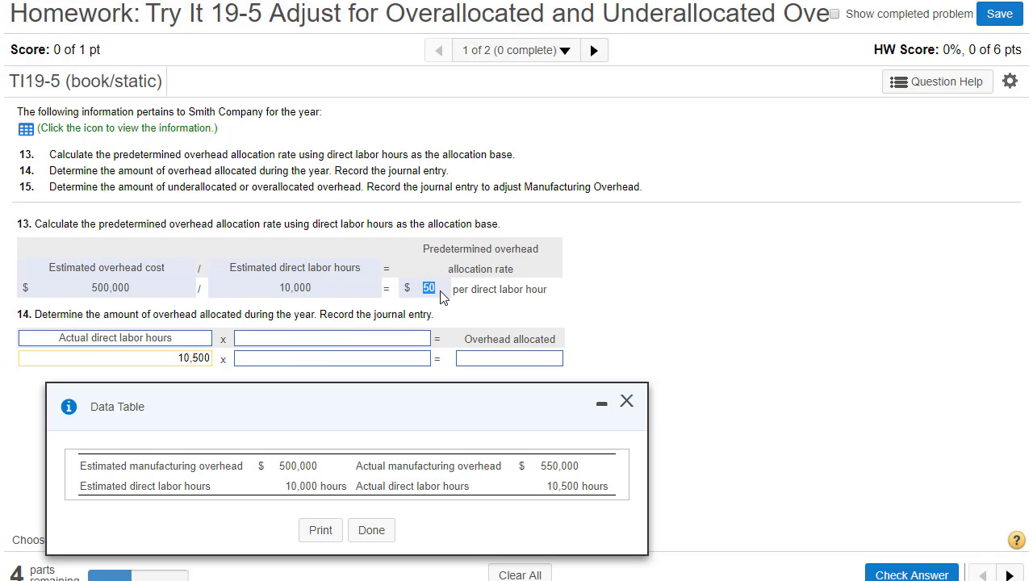
{"action": "left_click", "coordinate": [351, 340]}
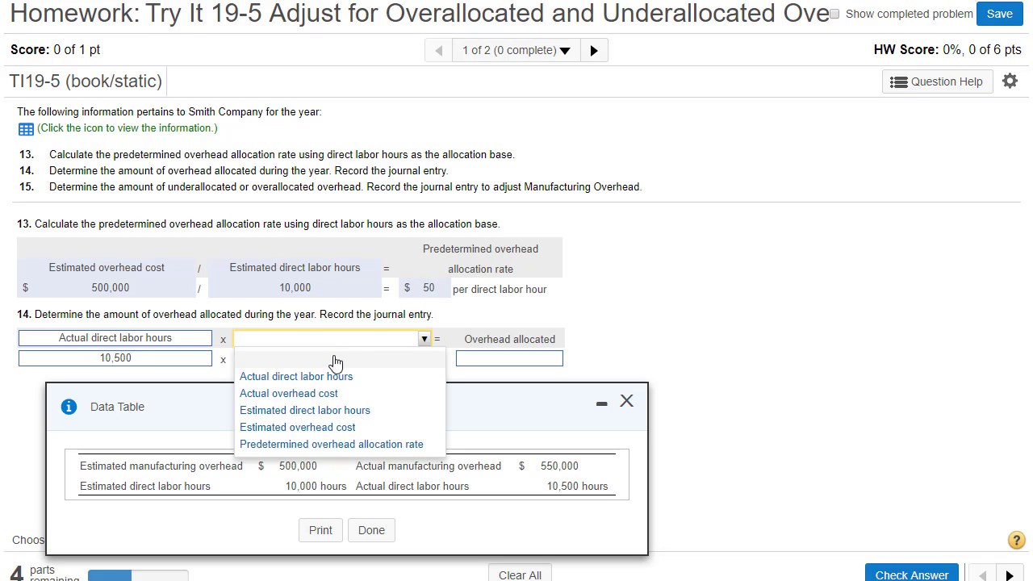
{"action": "left_click", "coordinate": [278, 445]}
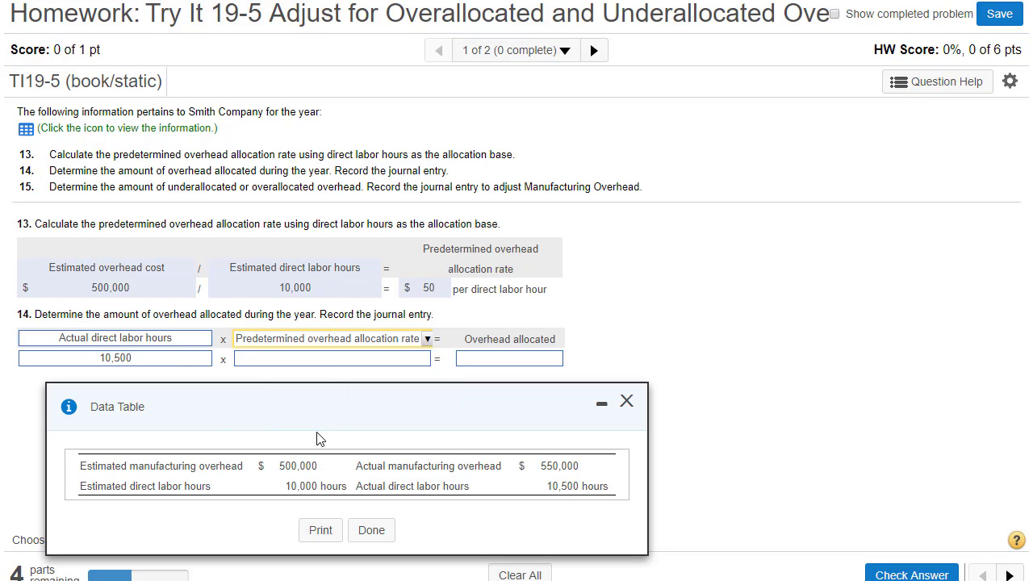
{"action": "left_click", "coordinate": [333, 363]}
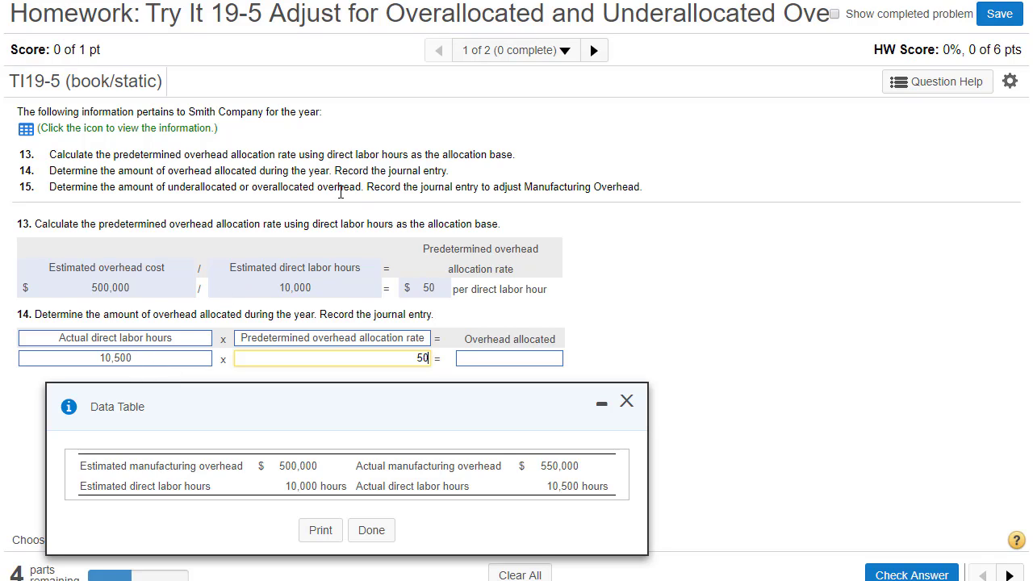
{"action": "left_click_drag", "start_coordinate": [310, 156], "coordinate": [397, 156]}
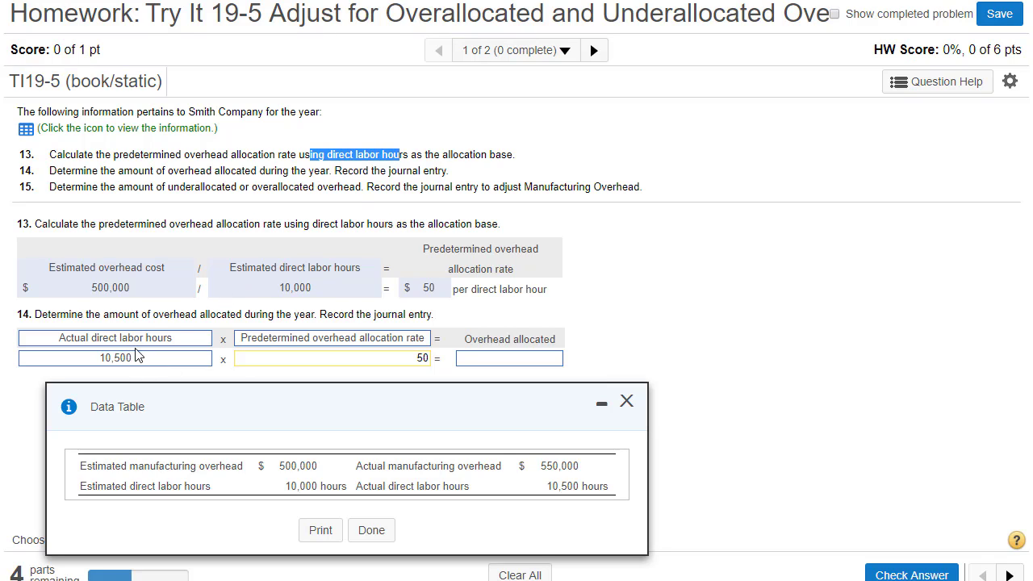
Reselect Actual direct labor hours as the first factor of the requirement 14 formula and enter 525000 as the overhead allocated
{"action": "left_click", "coordinate": [103, 341]}
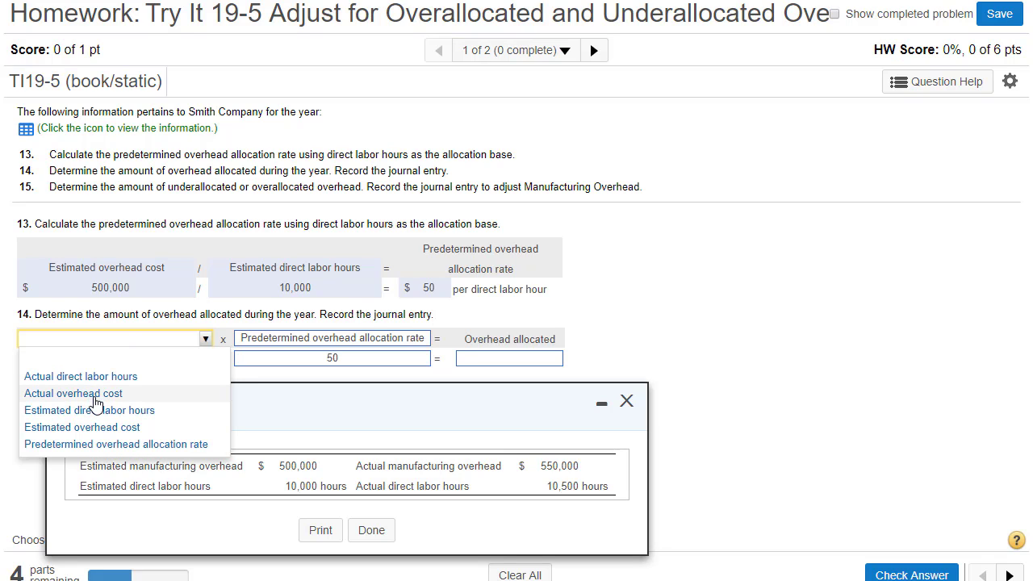
{"action": "left_click", "coordinate": [105, 376]}
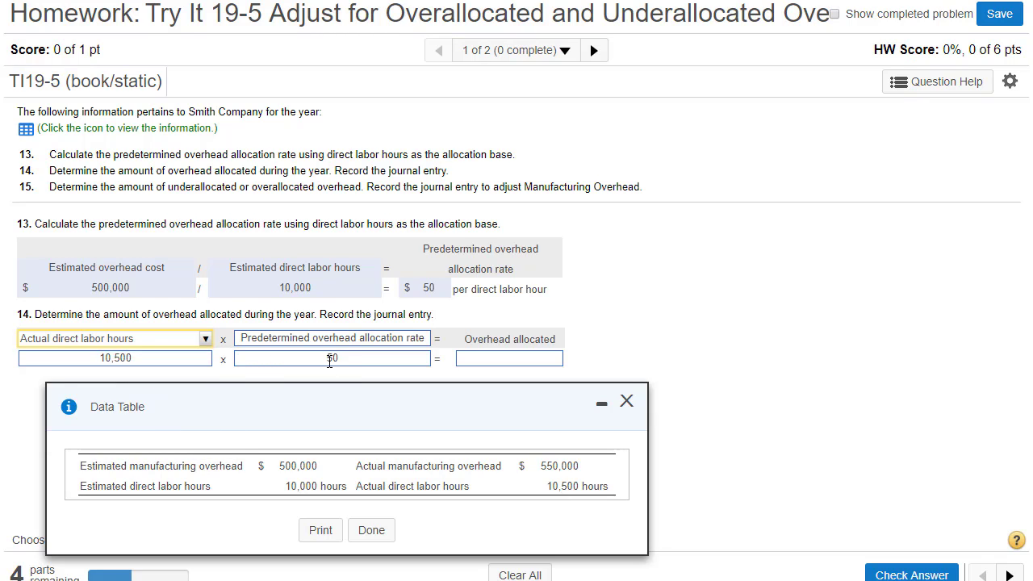
{"action": "left_click_drag", "start_coordinate": [420, 288], "coordinate": [547, 291]}
{"action": "left_click", "coordinate": [487, 358]}
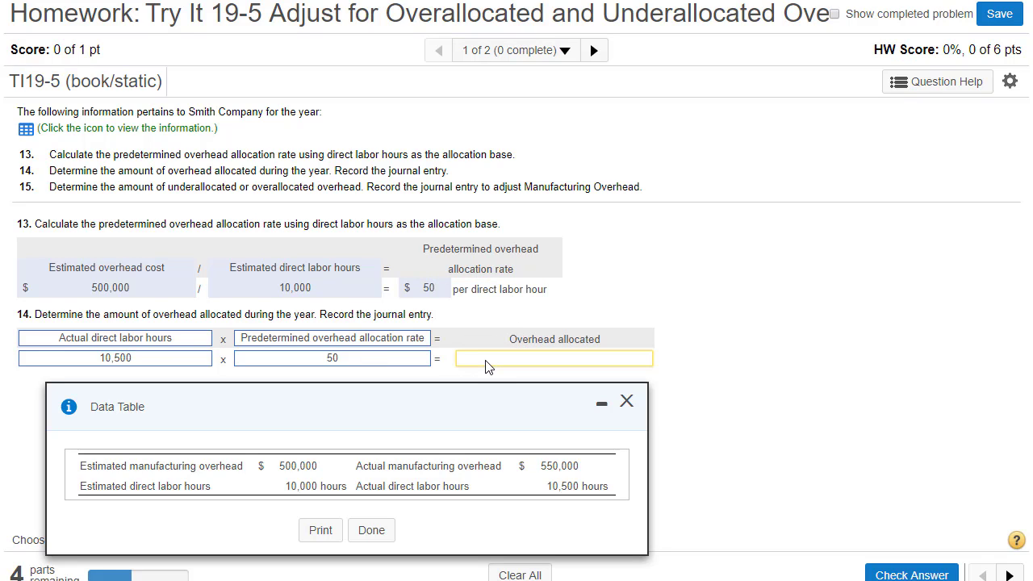
{"action": "type", "text": "525000"}
Move the data table above the requirement 14 fields and submit the overhead allocated calculation for checking
{"action": "left_click_drag", "start_coordinate": [464, 413], "coordinate": [755, 72]}
{"action": "left_click", "coordinate": [909, 574]}
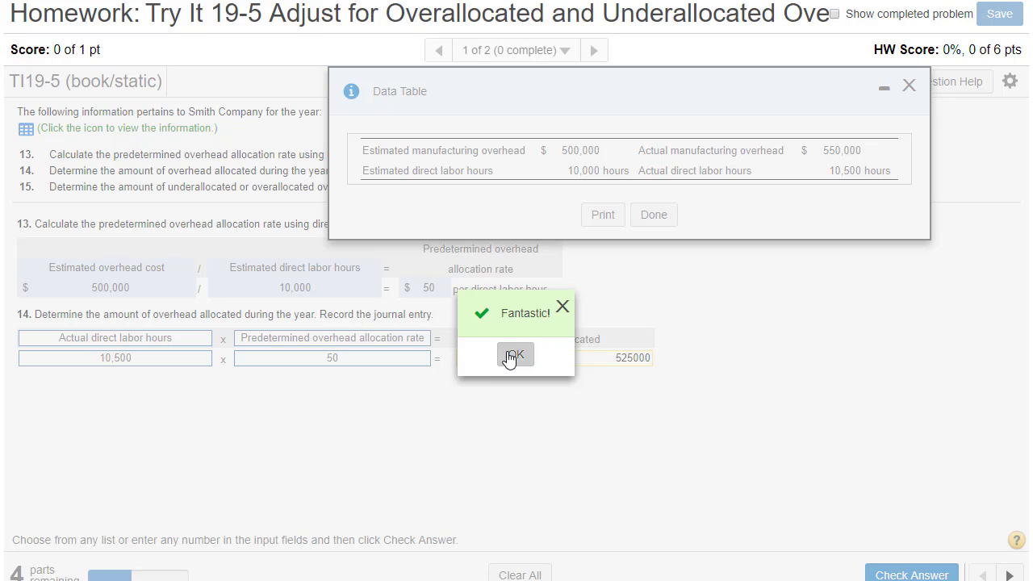
{"action": "left_click", "coordinate": [514, 354]}
Review the Manufacturing Overhead T-account on the recap slide, marking its heading temporarily
{"action": "left_click_drag", "start_coordinate": [492, 361], "coordinate": [538, 364]}
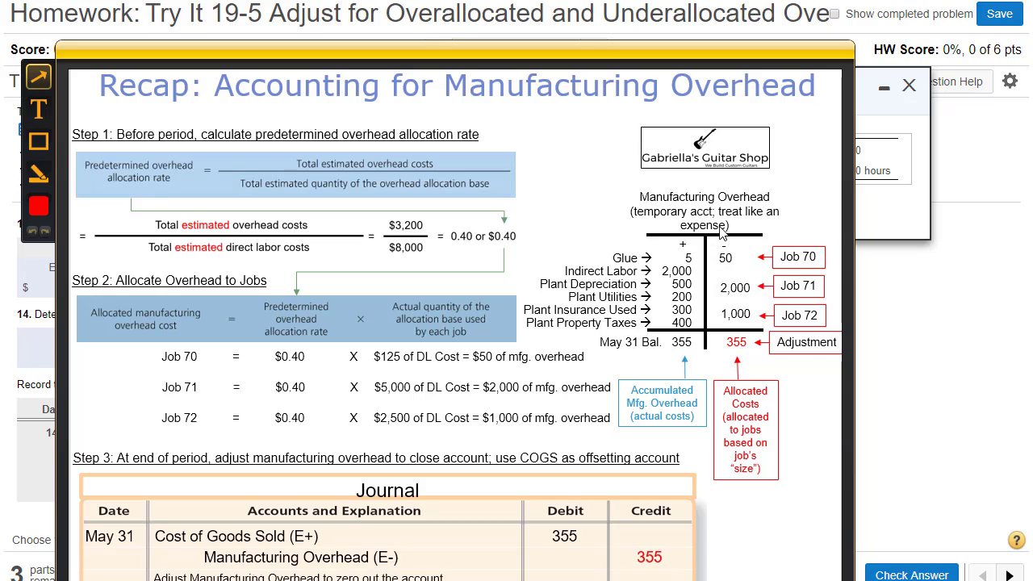
{"action": "mouse_move", "coordinate": [621, 176]}
{"action": "left_mouse_down"}
{"action": "mouse_move", "coordinate": [788, 234]}
{"action": "mouse_move", "coordinate": [621, 176]}
{"action": "left_mouse_up"}
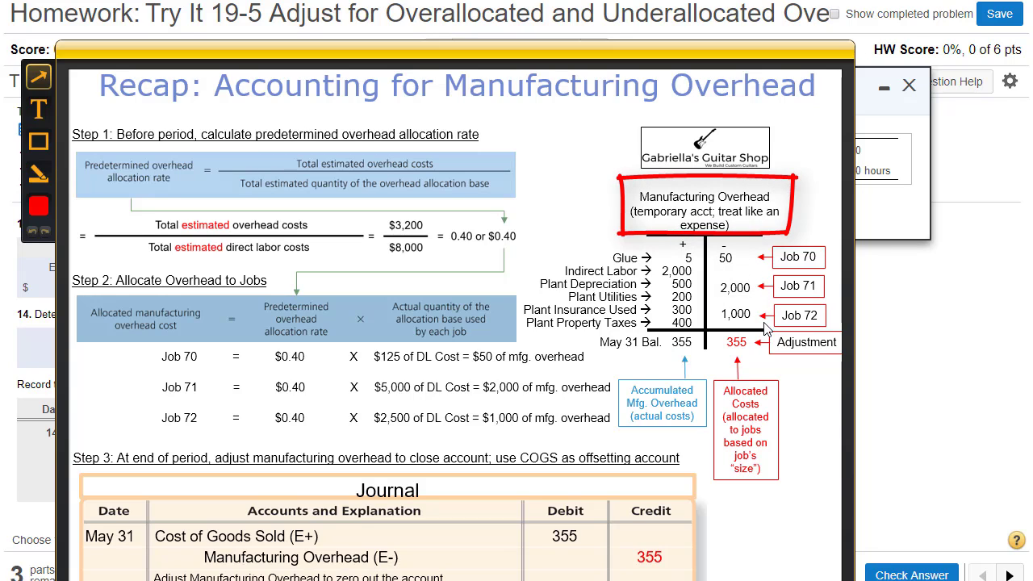
{"action": "key", "text": "ctrl+z"}
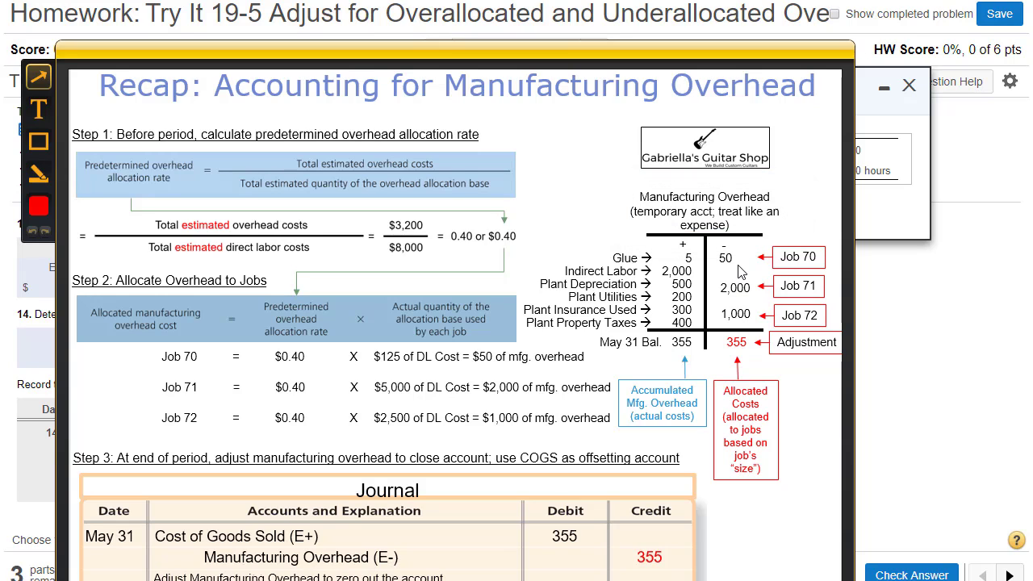
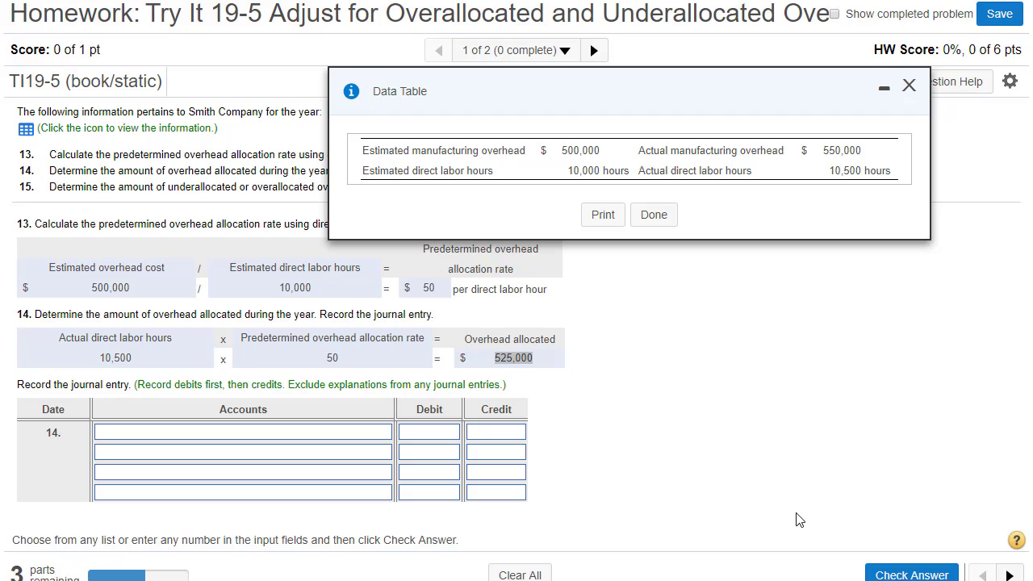
Move the data table beside the requirement 14 journal entry grid and read the instruction to record the entry
{"action": "left_click_drag", "start_coordinate": [79, 386], "coordinate": [135, 385]}
{"action": "left_click_drag", "start_coordinate": [590, 98], "coordinate": [904, 398]}
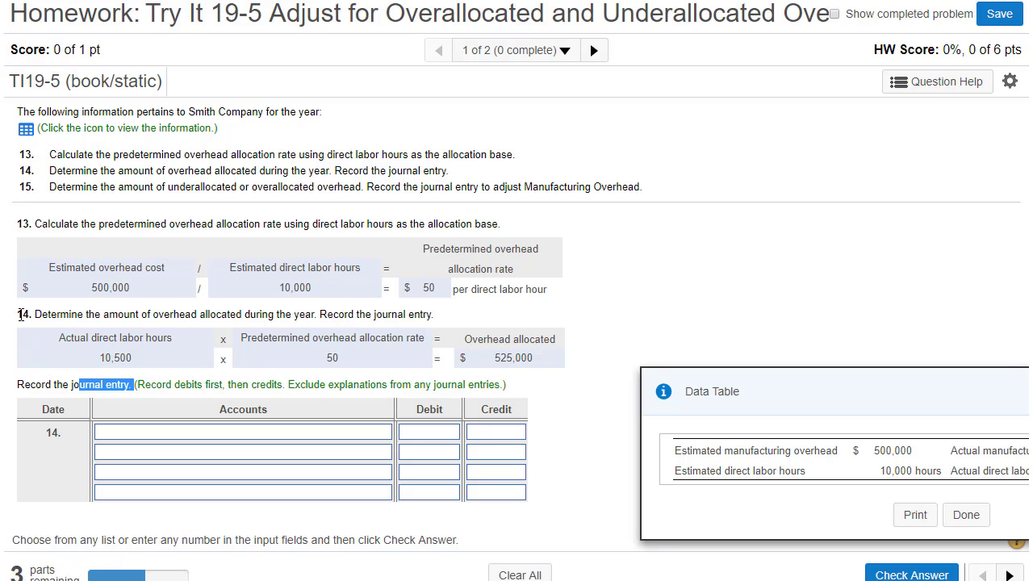
{"action": "left_click_drag", "start_coordinate": [20, 314], "coordinate": [391, 314]}
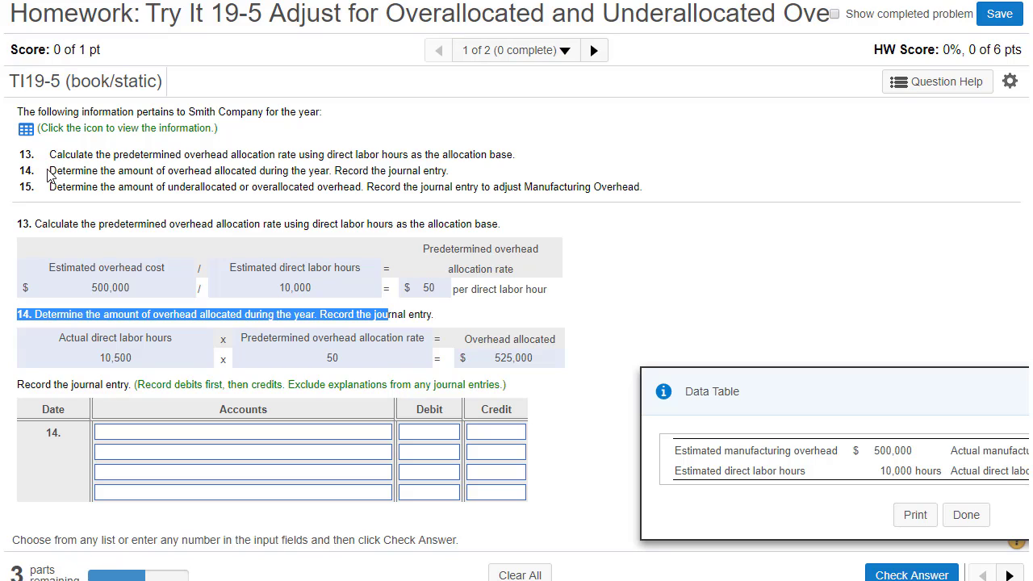
{"action": "left_click_drag", "start_coordinate": [47, 172], "coordinate": [428, 171]}
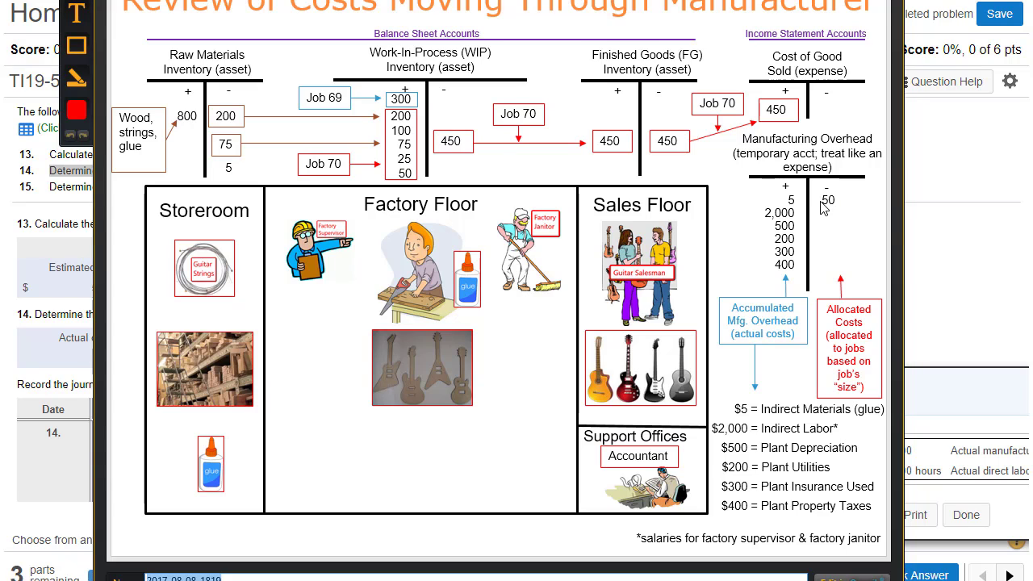
Examine on the costs review slide how allocated overhead for Job 70 moves between Manufacturing Overhead and Work-in-Process Inventory
{"action": "mouse_move", "coordinate": [836, 187]}
{"action": "left_mouse_down"}
{"action": "mouse_move", "coordinate": [817, 213]}
{"action": "mouse_move", "coordinate": [831, 203]}
{"action": "left_mouse_up"}
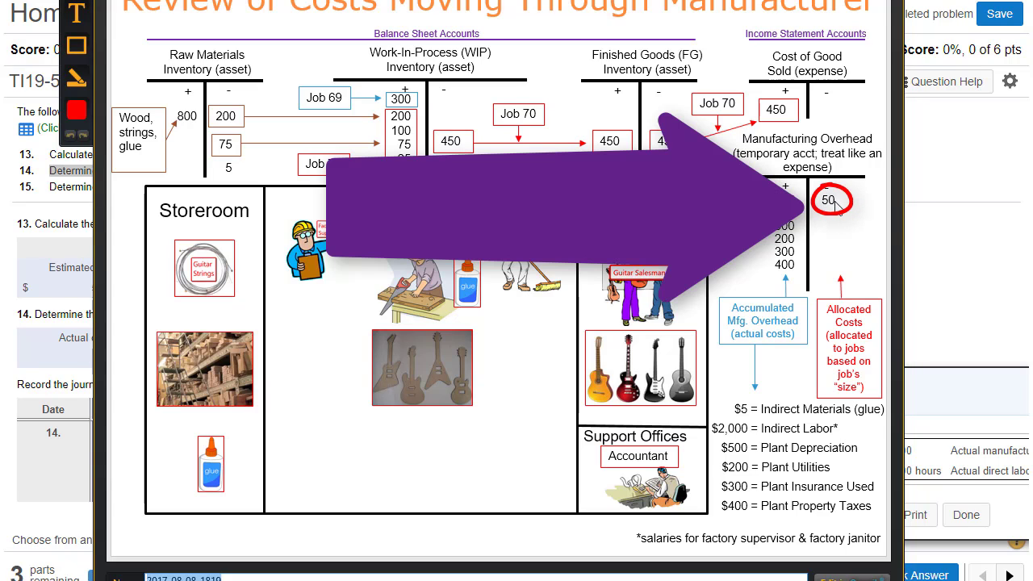
{"action": "mouse_move", "coordinate": [416, 163]}
{"action": "left_mouse_down"}
{"action": "mouse_move", "coordinate": [389, 181]}
{"action": "mouse_move", "coordinate": [420, 166]}
{"action": "left_mouse_up"}
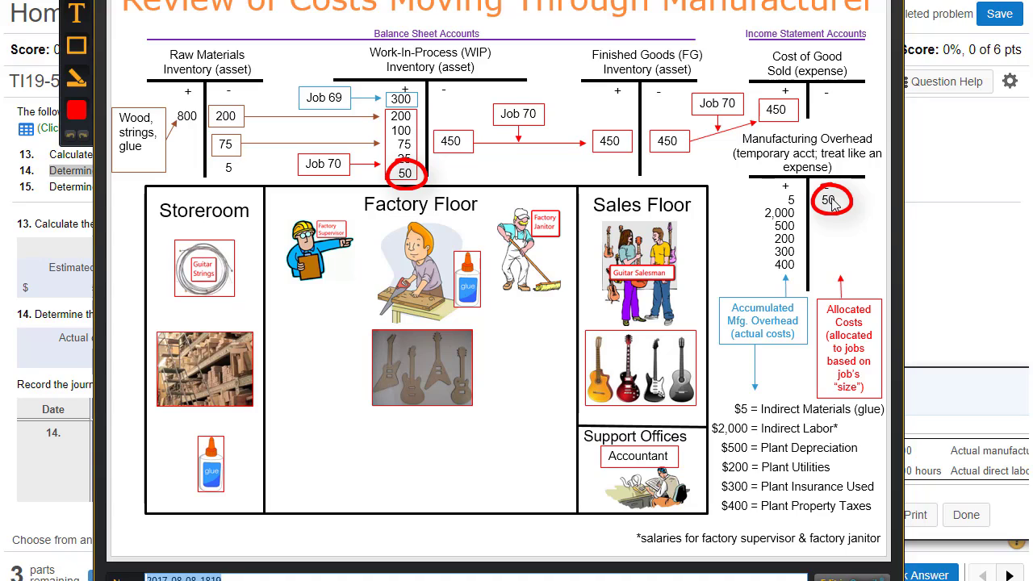
{"action": "mouse_move", "coordinate": [843, 261]}
{"action": "left_mouse_down"}
{"action": "mouse_move", "coordinate": [816, 330]}
{"action": "mouse_move", "coordinate": [886, 349]}
{"action": "mouse_move", "coordinate": [845, 260]}
{"action": "left_mouse_up"}
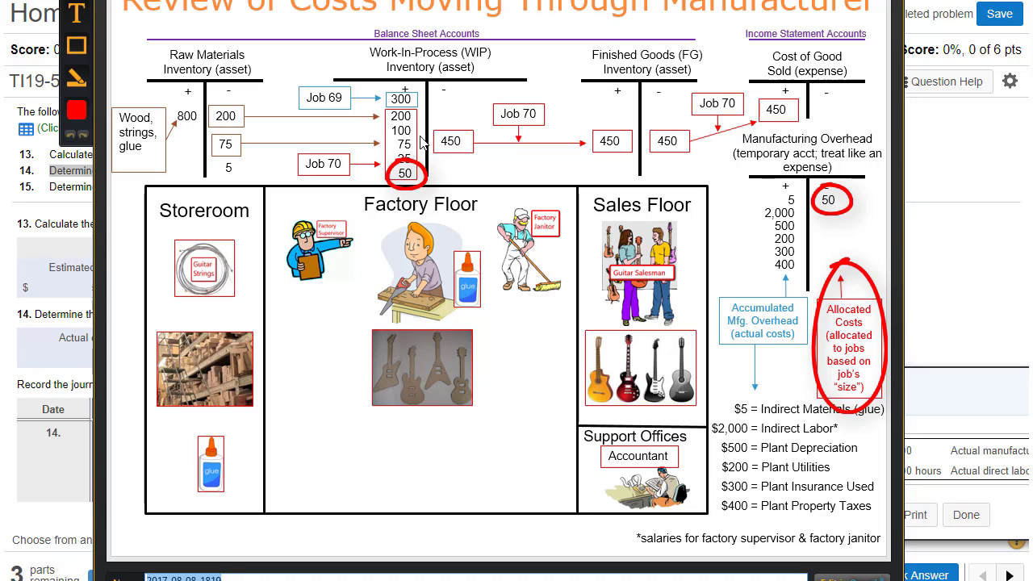
{"action": "mouse_move", "coordinate": [296, 36]}
{"action": "left_mouse_down"}
{"action": "mouse_move", "coordinate": [292, 63]}
{"action": "mouse_move", "coordinate": [555, 194]}
{"action": "mouse_move", "coordinate": [561, 37]}
{"action": "left_mouse_up"}
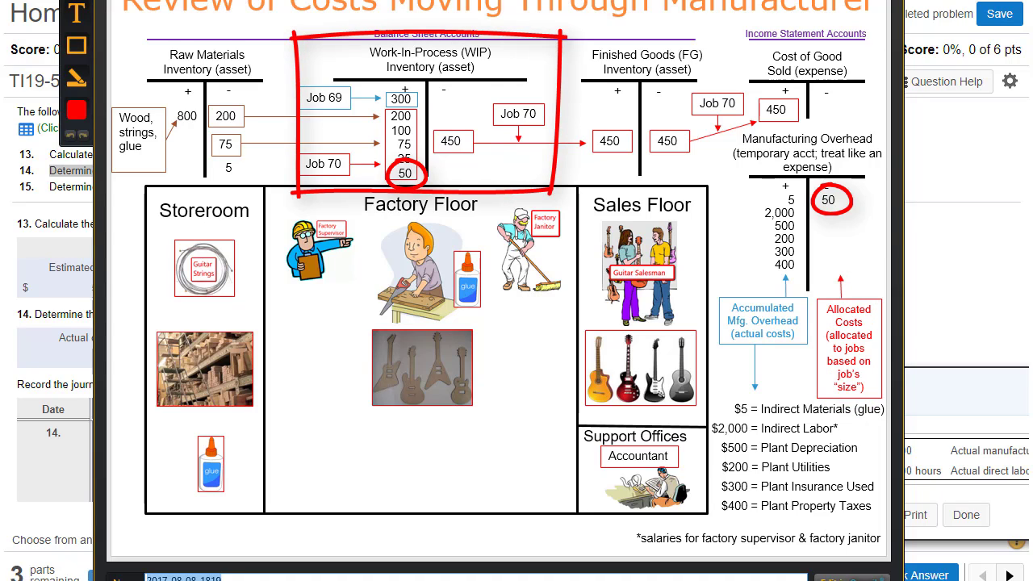
{"action": "key", "text": "Escape"}
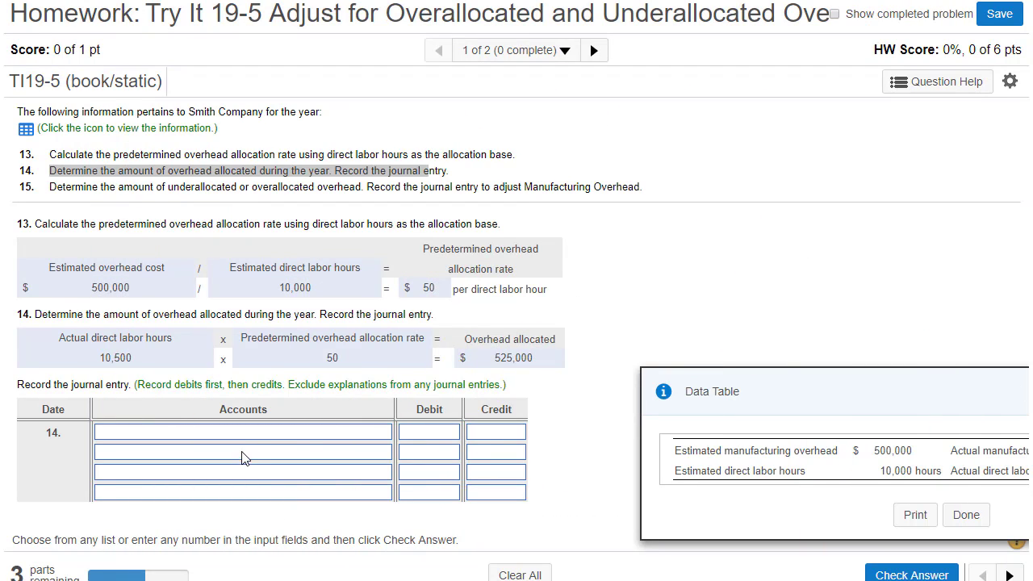
Debit Work-in-Process Inventory for 525,000 on the first line of the requirement 14 journal entry and enter a 525,000 credit on the second
{"action": "left_click", "coordinate": [274, 440]}
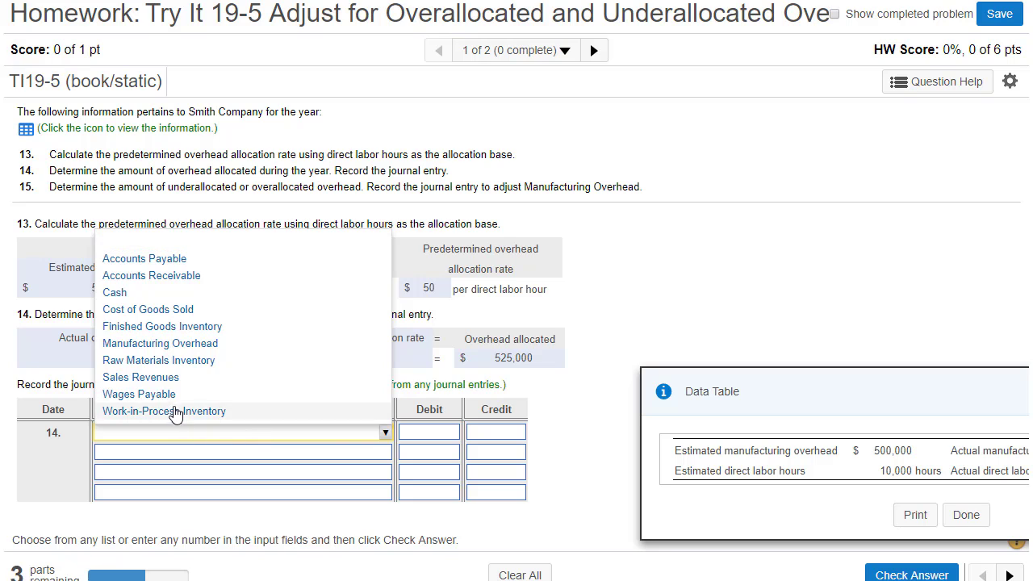
{"action": "left_click", "coordinate": [226, 413]}
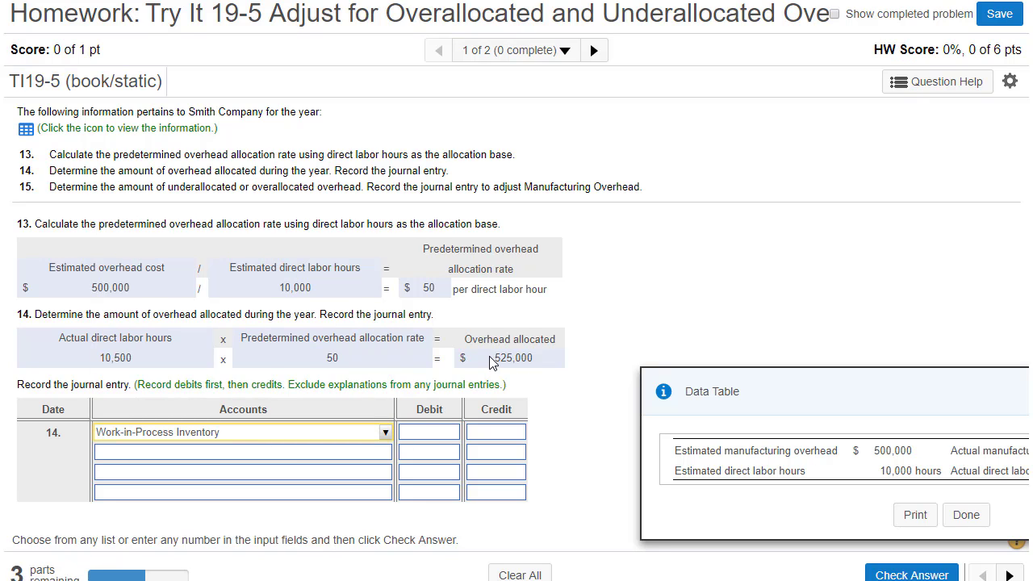
{"action": "left_click_drag", "start_coordinate": [488, 356], "coordinate": [537, 356]}
{"action": "key", "text": "ctrl+c"}
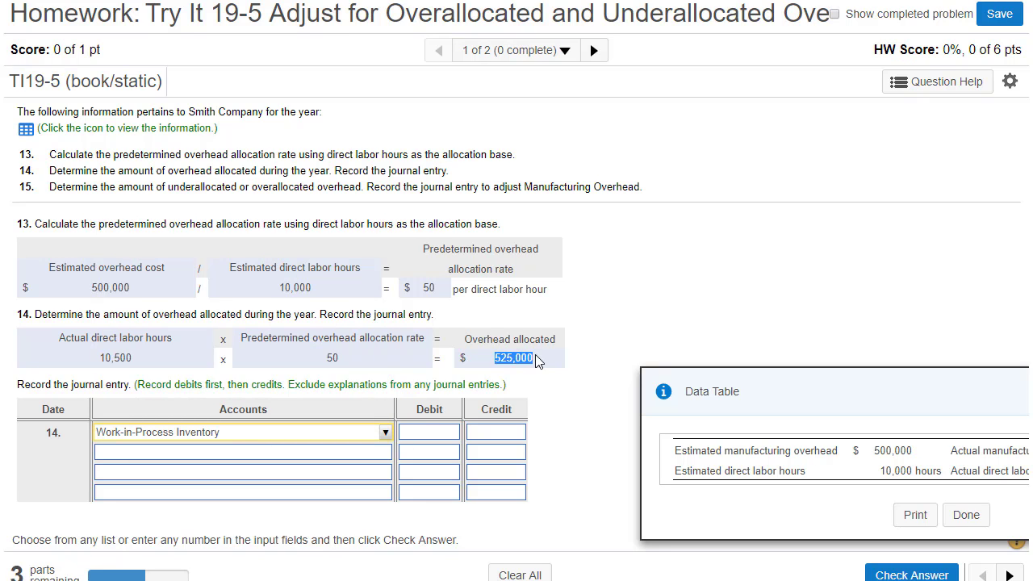
{"action": "left_click", "coordinate": [428, 434]}
{"action": "key", "text": "ctrl+v"}
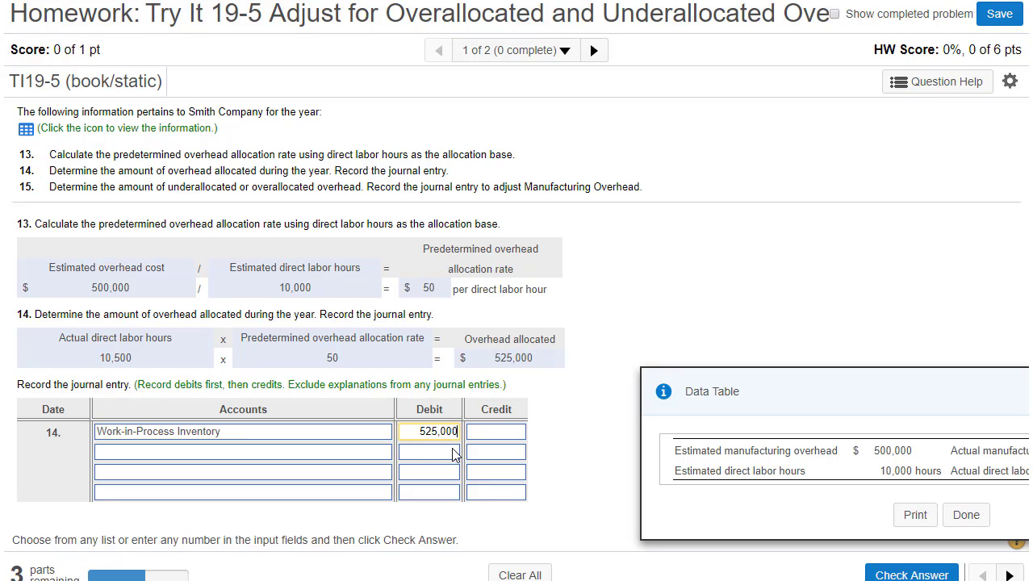
{"action": "left_click", "coordinate": [482, 454]}
{"action": "key", "text": "ctrl+v"}
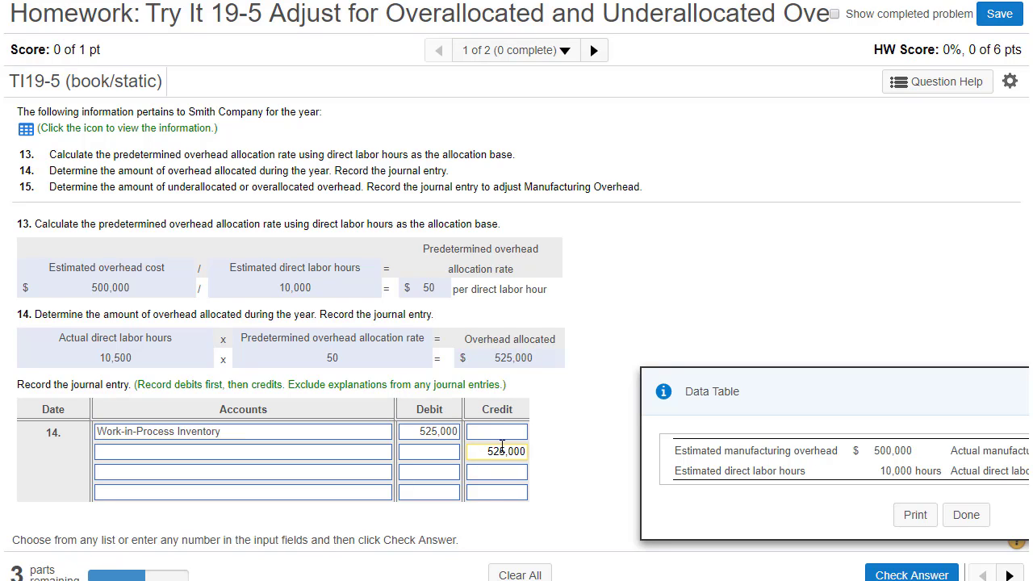
Check the allocated costs side of the Manufacturing Overhead T-account on the costs review slide
{"action": "key", "text": "alt+Tab"}
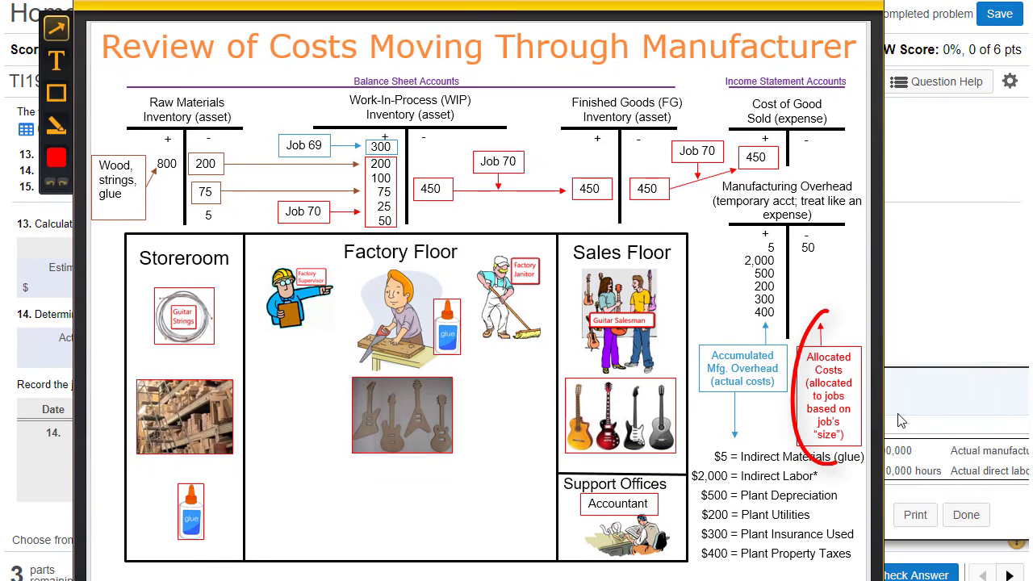
{"action": "left_click_drag", "start_coordinate": [901, 420], "coordinate": [803, 347]}
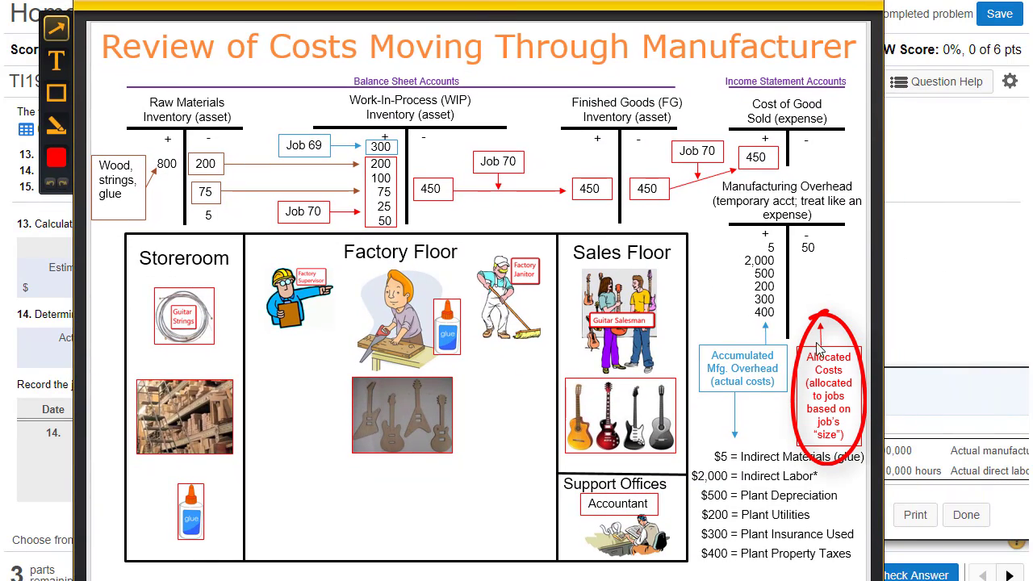
{"action": "mouse_move", "coordinate": [803, 216]}
{"action": "left_mouse_down"}
{"action": "mouse_move", "coordinate": [794, 246]}
{"action": "mouse_move", "coordinate": [817, 219]}
{"action": "left_mouse_up"}
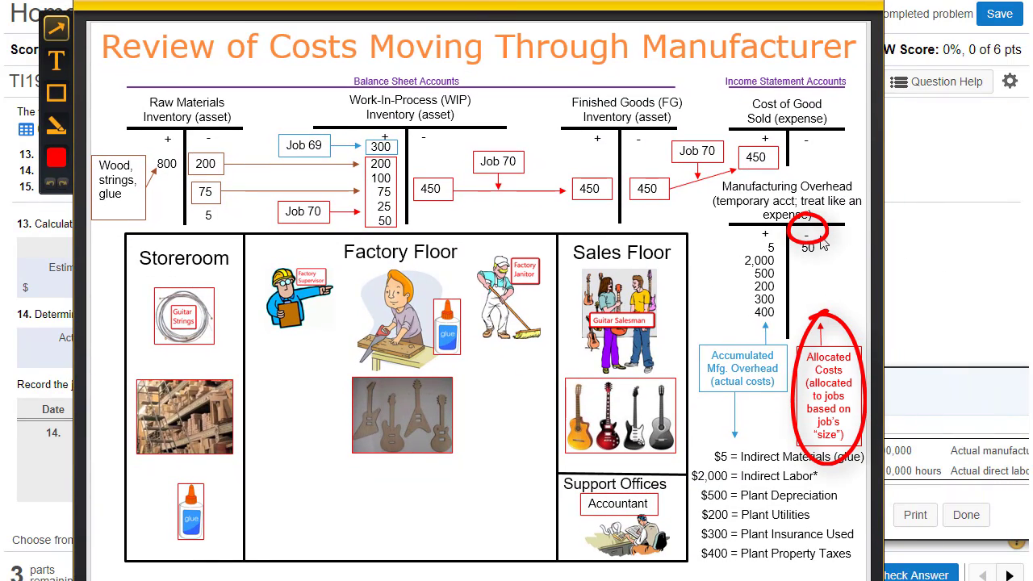
{"action": "left_click", "coordinate": [615, 2]}
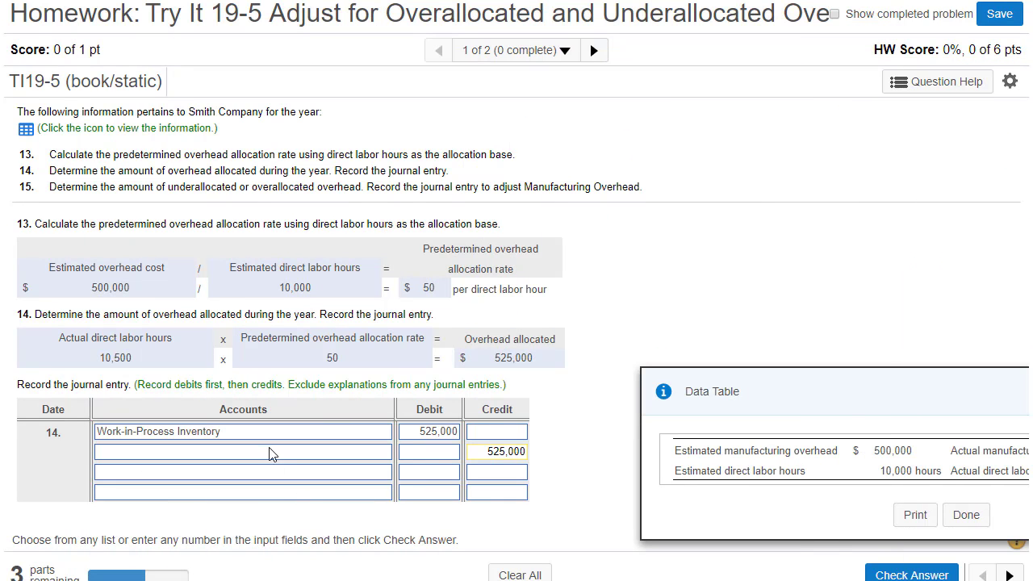
Choose Manufacturing Overhead as the credited account on the second journal line and submit the requirement 14 entry for checking
{"action": "left_click", "coordinate": [261, 456]}
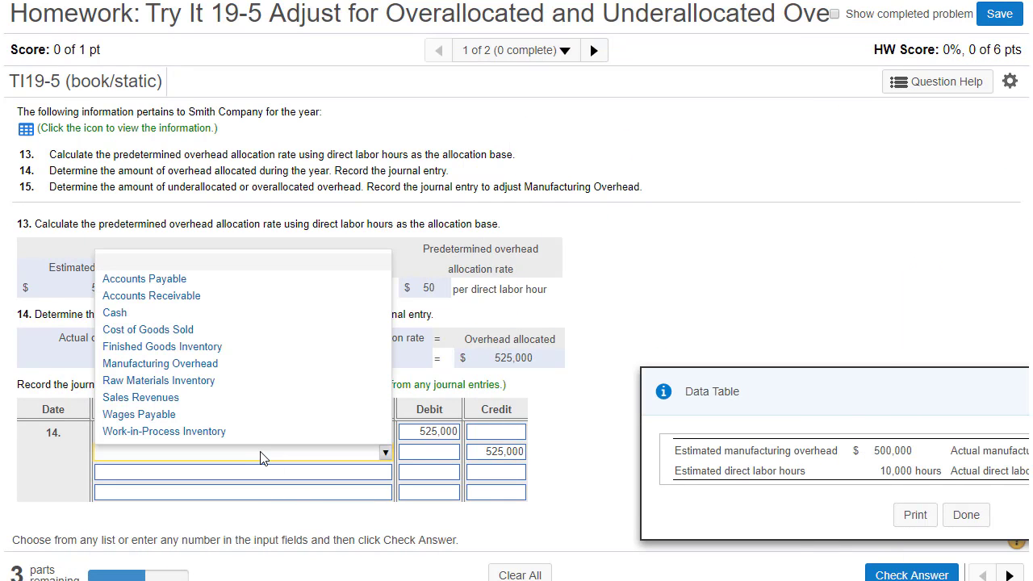
{"action": "left_click", "coordinate": [159, 363]}
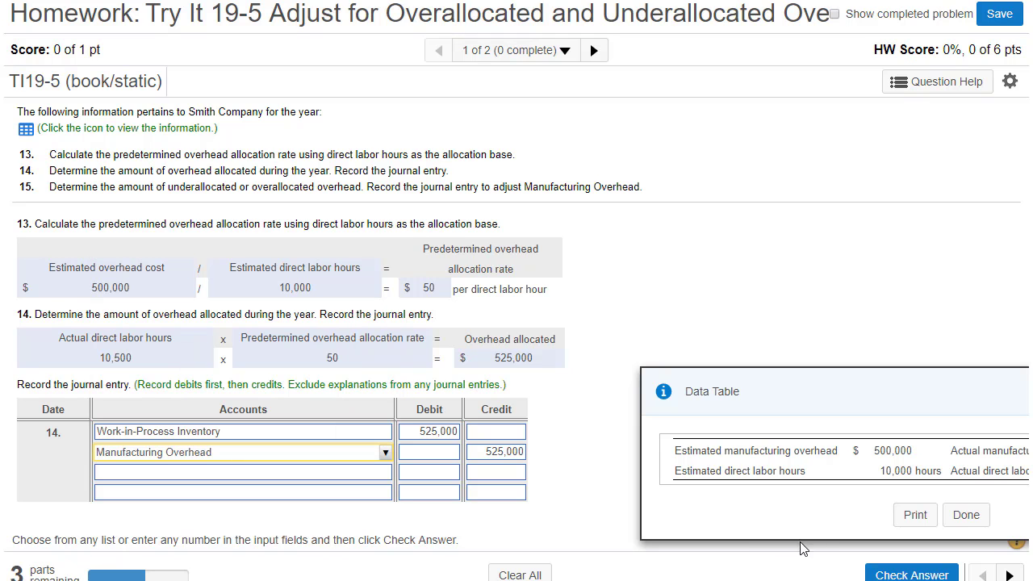
{"action": "left_click", "coordinate": [898, 575]}
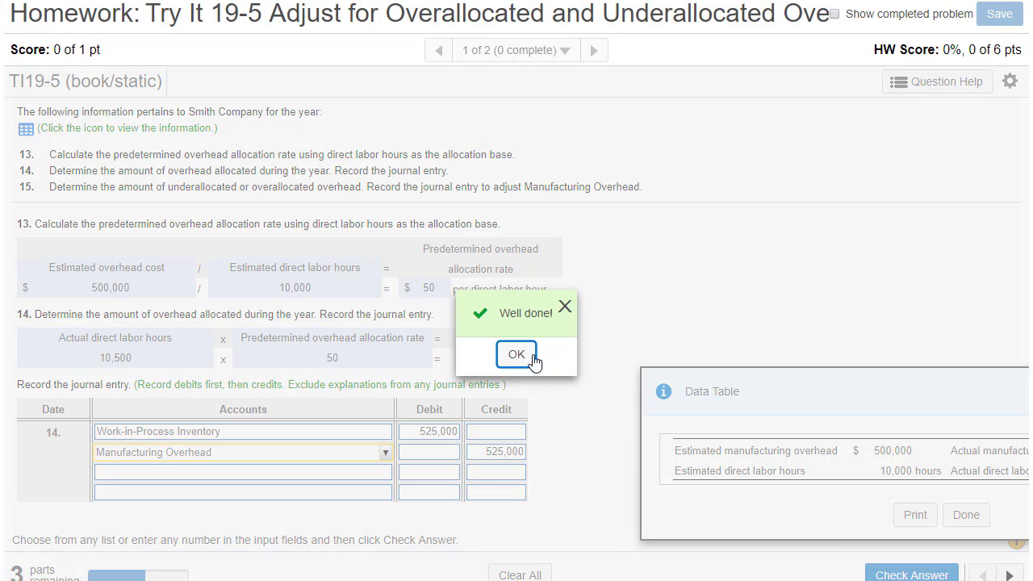
{"action": "left_click", "coordinate": [532, 356]}
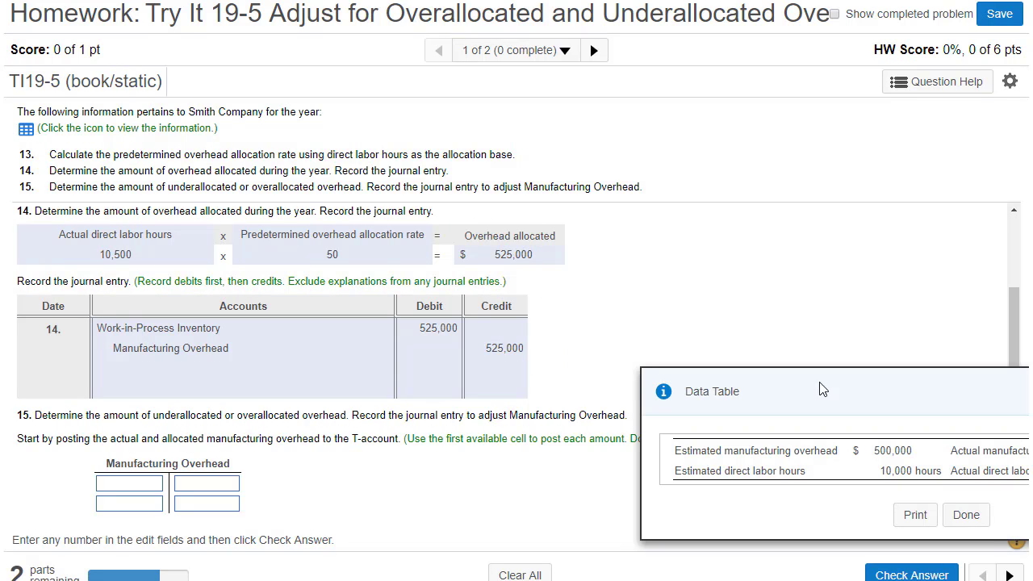
Move the data table above the requirement 15 section and read the instruction on underallocated or overallocated overhead
{"action": "left_click_drag", "start_coordinate": [823, 389], "coordinate": [516, 107]}
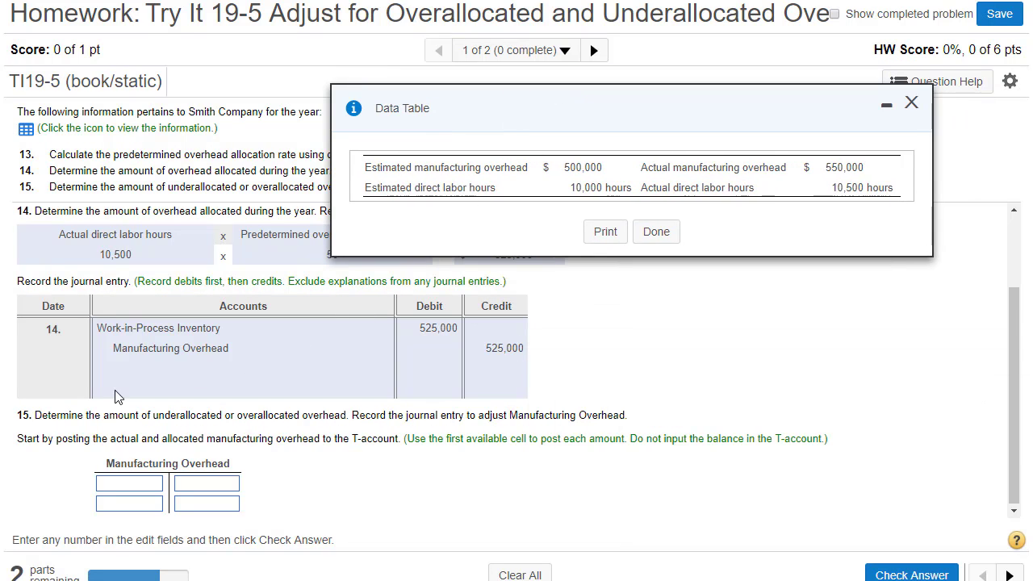
{"action": "left_click_drag", "start_coordinate": [31, 415], "coordinate": [316, 419]}
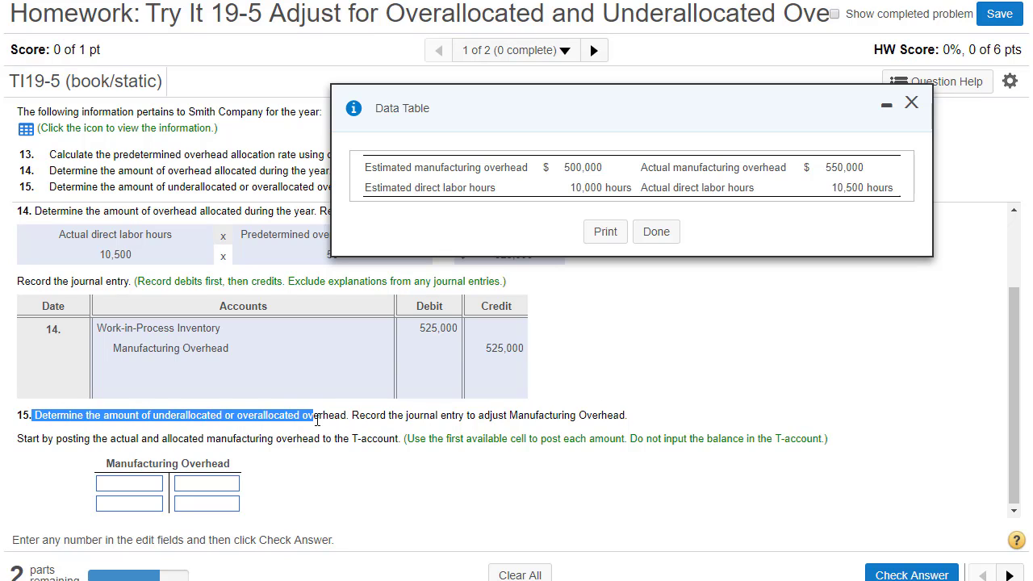
{"action": "left_click_drag", "start_coordinate": [316, 419], "coordinate": [464, 431]}
{"action": "left_click_drag", "start_coordinate": [546, 429], "coordinate": [628, 416]}
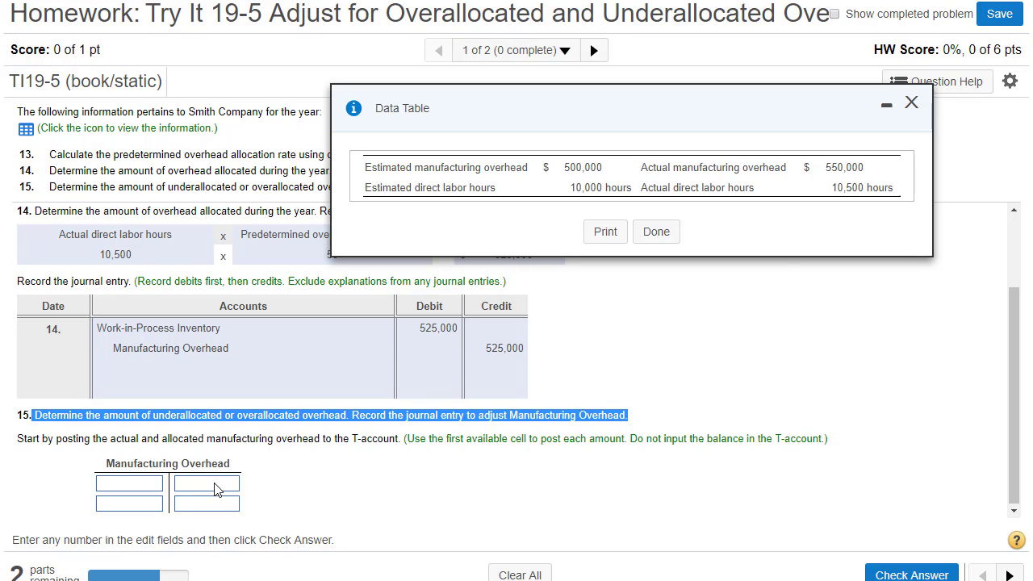
Examine the accumulated actual costs side of the Manufacturing Overhead T-account on the costs review slide
{"action": "key", "text": "alt+Tab"}
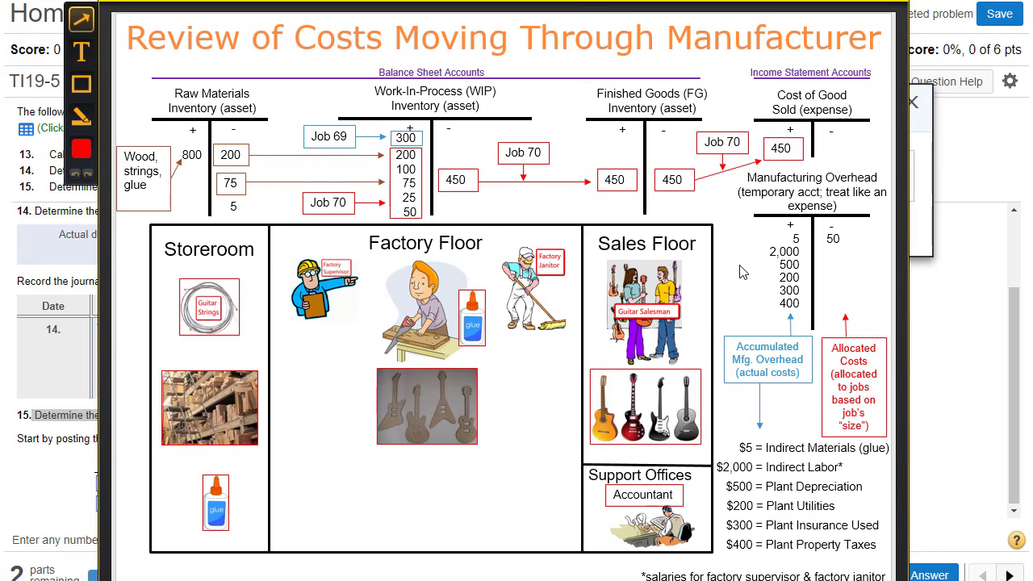
{"action": "mouse_move", "coordinate": [811, 219]}
{"action": "left_mouse_down"}
{"action": "mouse_move", "coordinate": [746, 282]}
{"action": "mouse_move", "coordinate": [806, 326]}
{"action": "mouse_move", "coordinate": [813, 234]}
{"action": "left_mouse_up"}
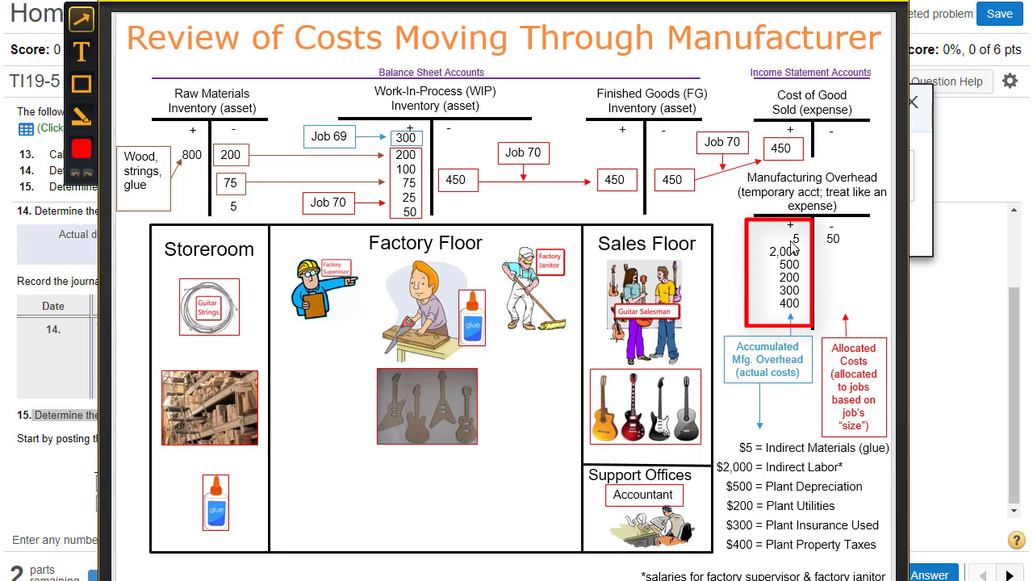